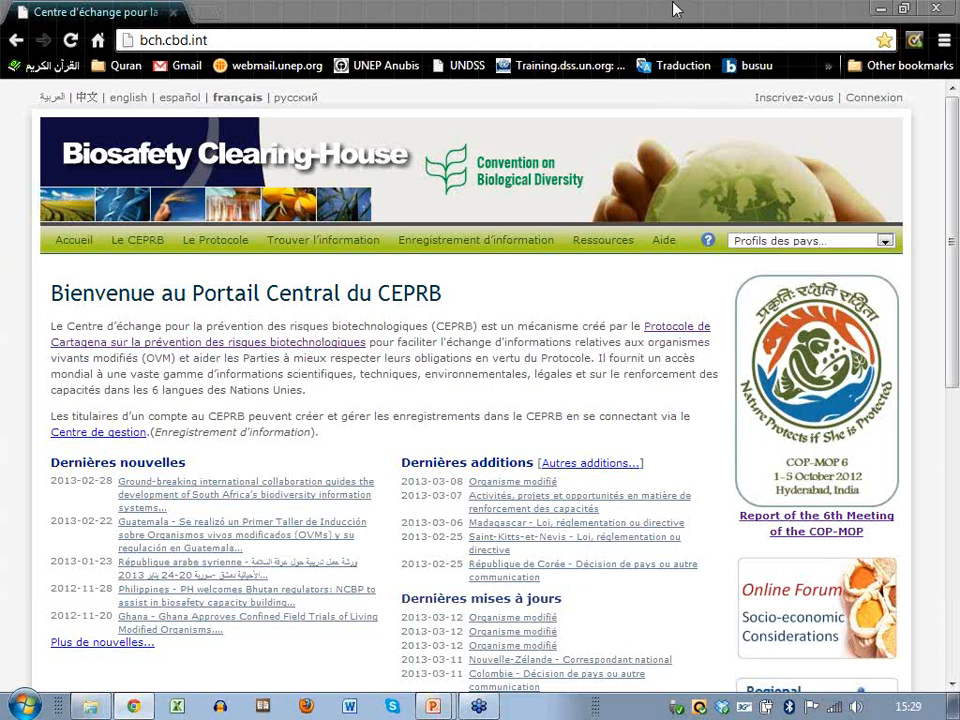
Bring up the blank 'Compte utilisateur général' sign-up form and look over its fields.
{"action": "left_click", "coordinate": [788, 101]}
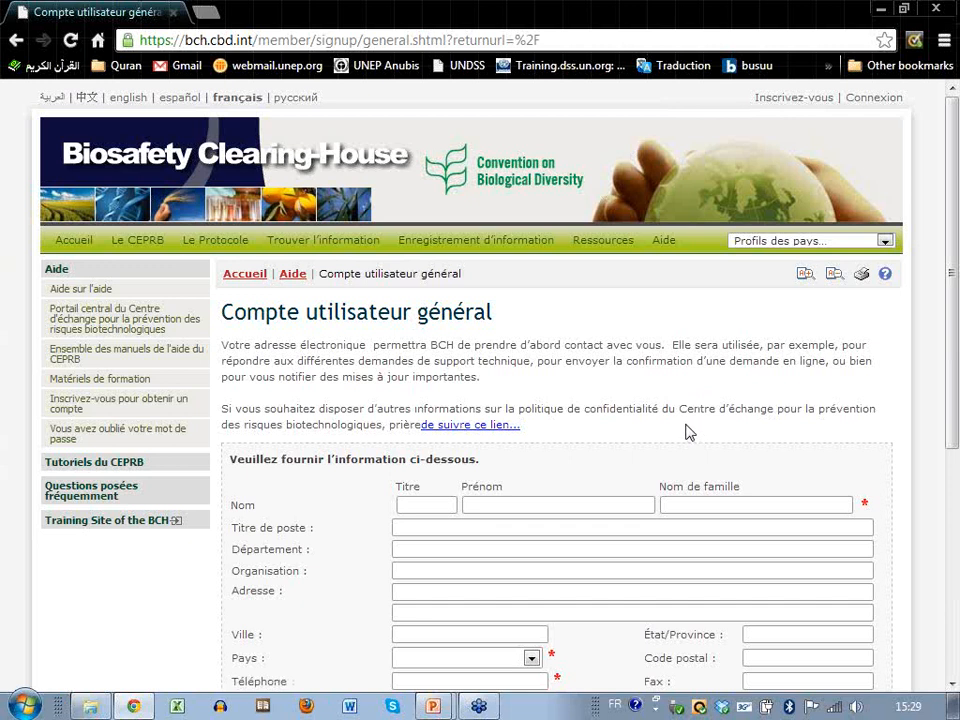
{"action": "scroll", "coordinate": [686, 431], "scroll_direction": "down", "scroll_amount": 1}
{"action": "scroll", "coordinate": [686, 431], "scroll_direction": "up", "scroll_amount": 1}
{"action": "scroll", "coordinate": [686, 431], "scroll_direction": "down", "scroll_amount": 1}
{"action": "scroll", "coordinate": [686, 431], "scroll_direction": "down", "scroll_amount": 1}
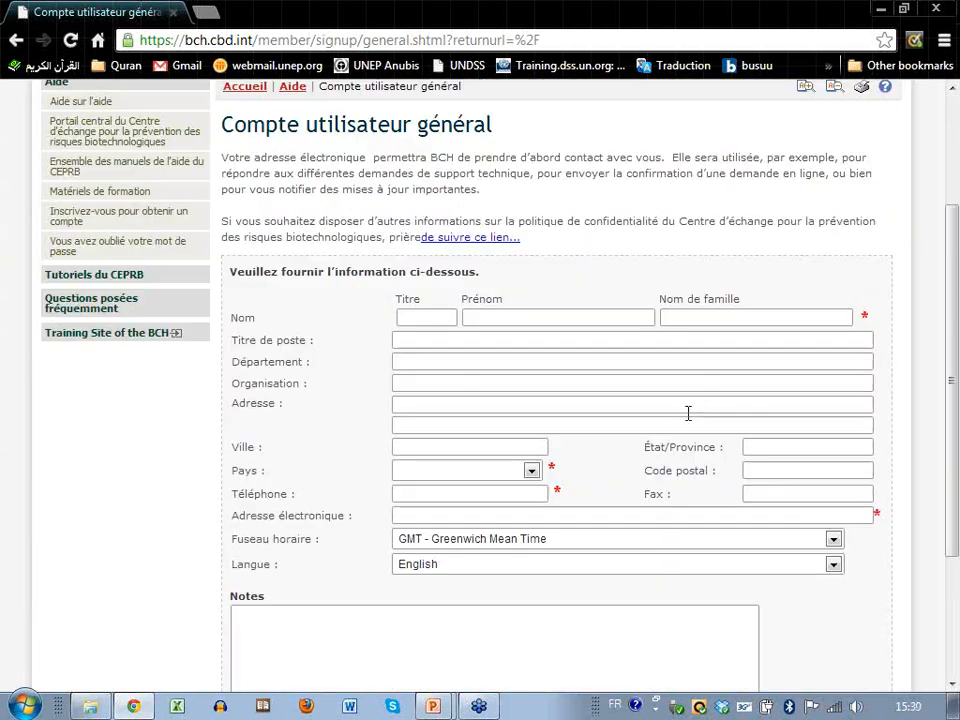
{"action": "left_click", "coordinate": [691, 317]}
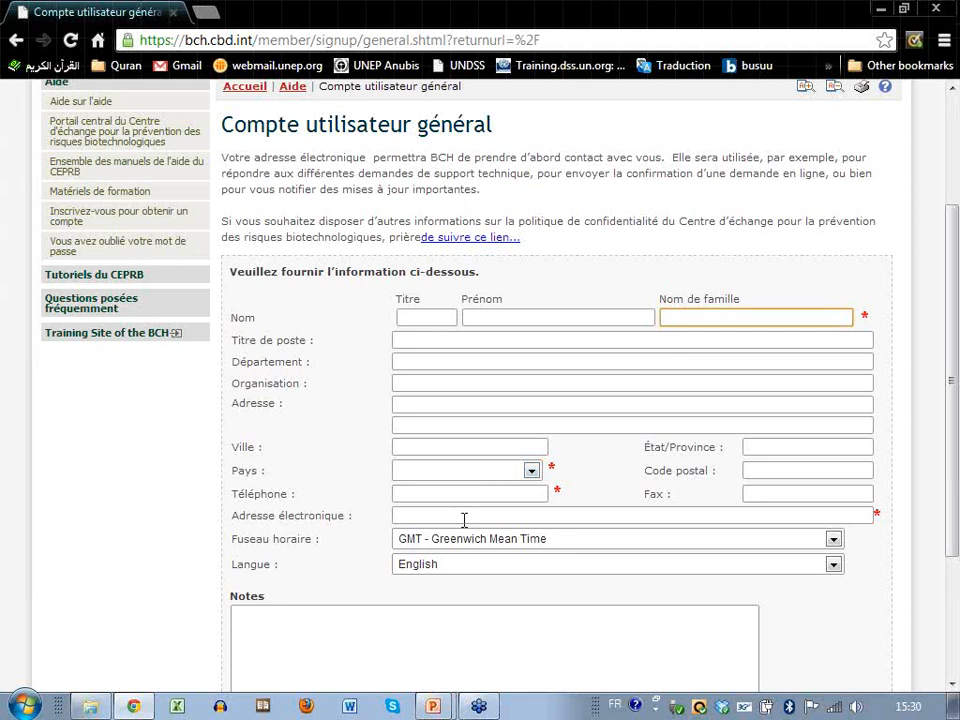
{"action": "scroll", "coordinate": [464, 519], "scroll_direction": "down", "scroll_amount": 3}
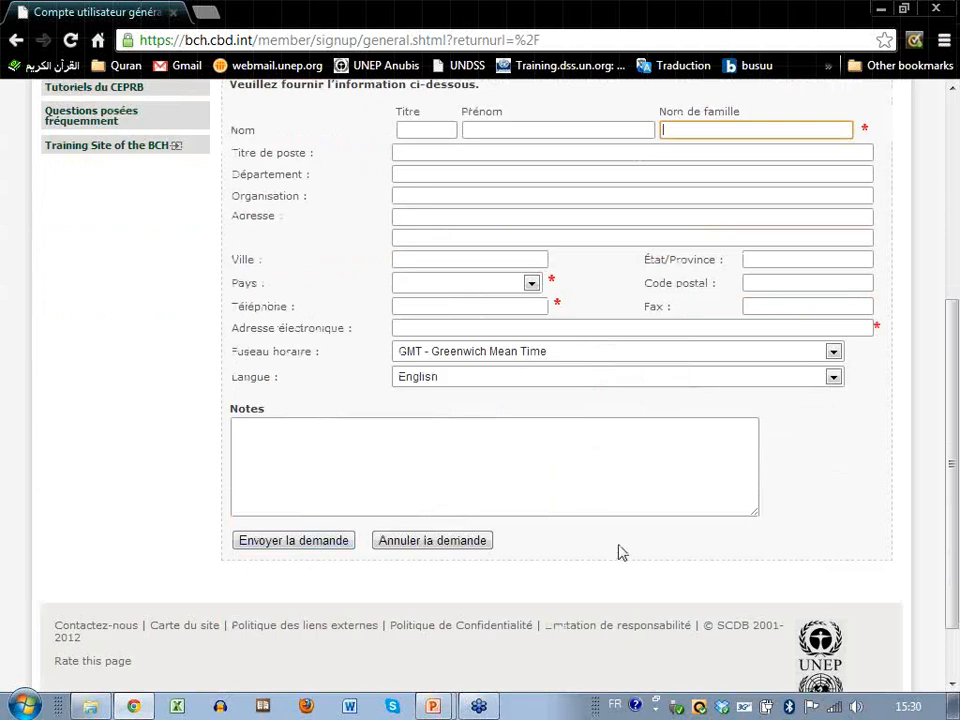
{"action": "scroll", "coordinate": [620, 552], "scroll_direction": "up", "scroll_amount": 1}
{"action": "scroll", "coordinate": [620, 544], "scroll_direction": "up", "scroll_amount": 2}
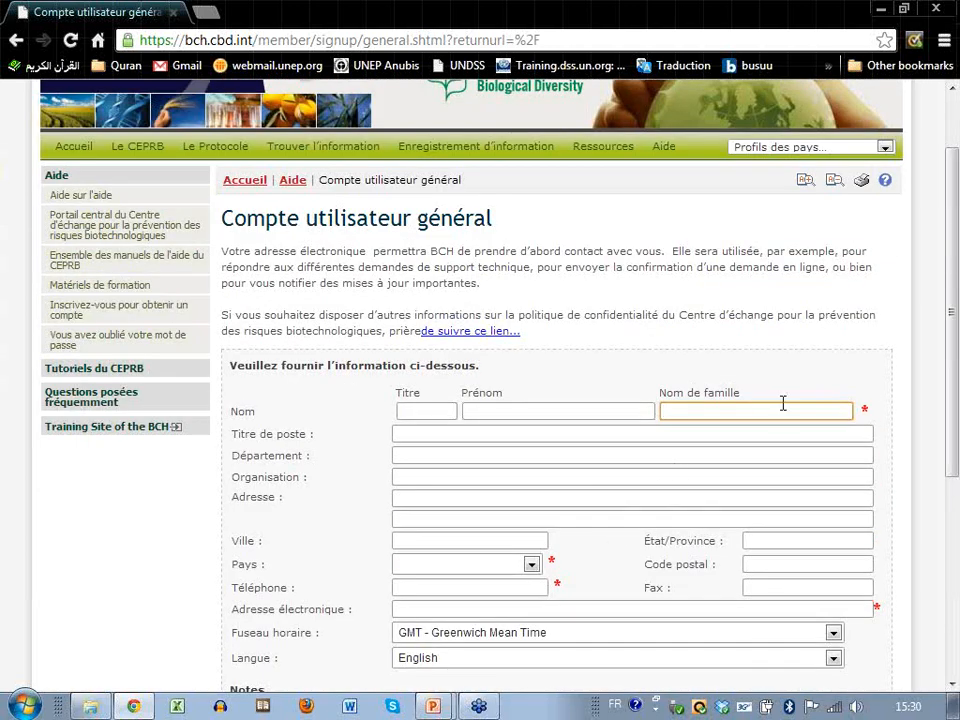
{"action": "scroll", "coordinate": [786, 393], "scroll_direction": "up", "scroll_amount": 1}
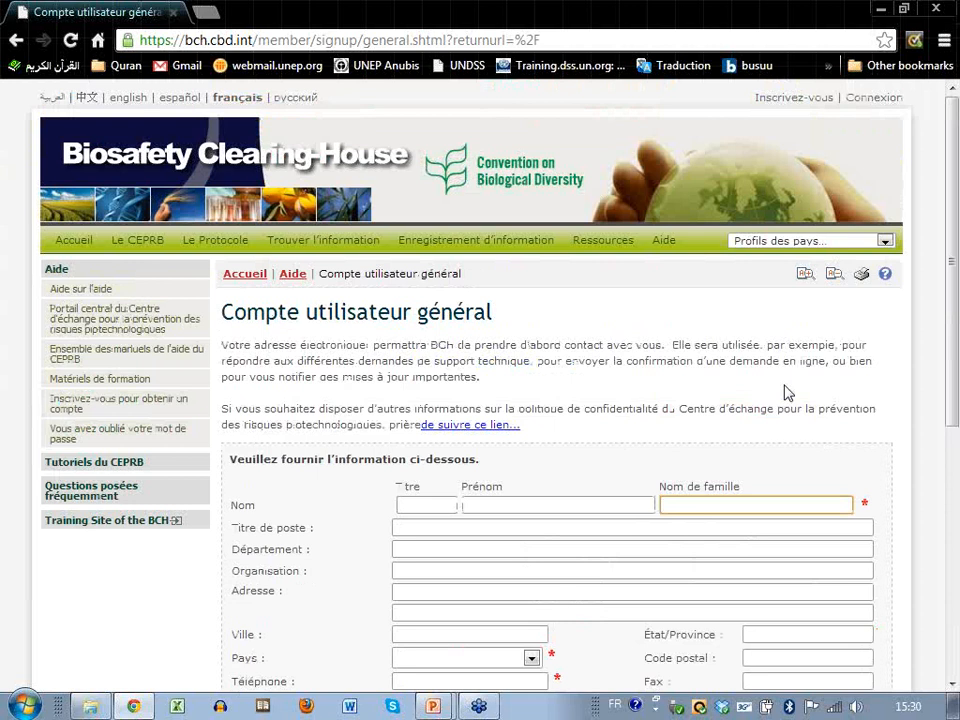
Sign in to the portal with the registered e-mail address and account password.
{"action": "left_click", "coordinate": [872, 104]}
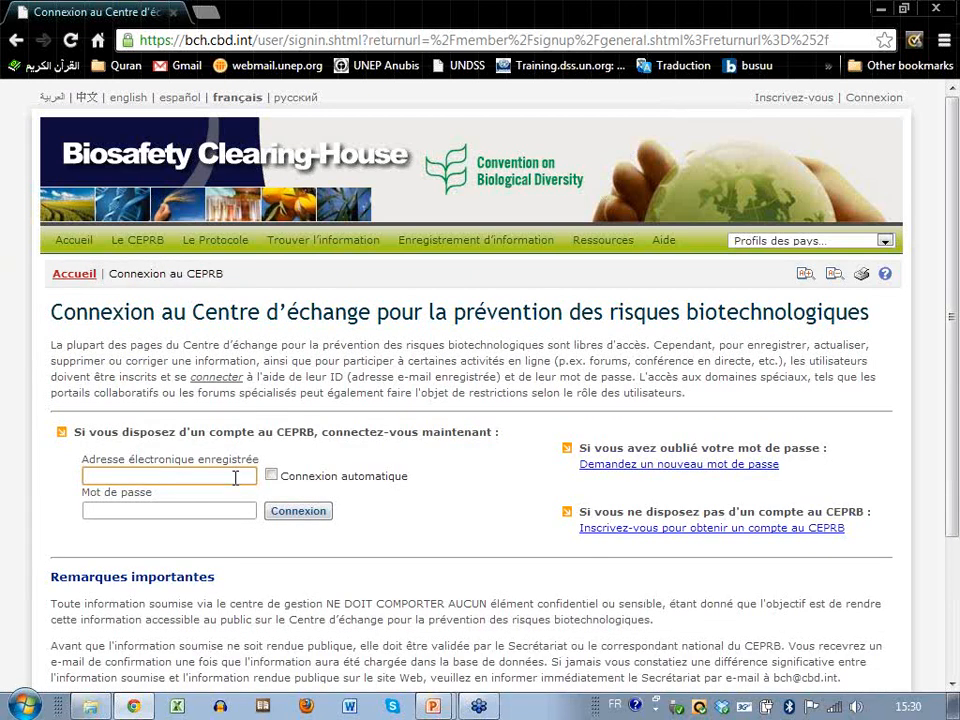
{"action": "key", "text": "Tab"}
{"action": "type", "text": "***********"}
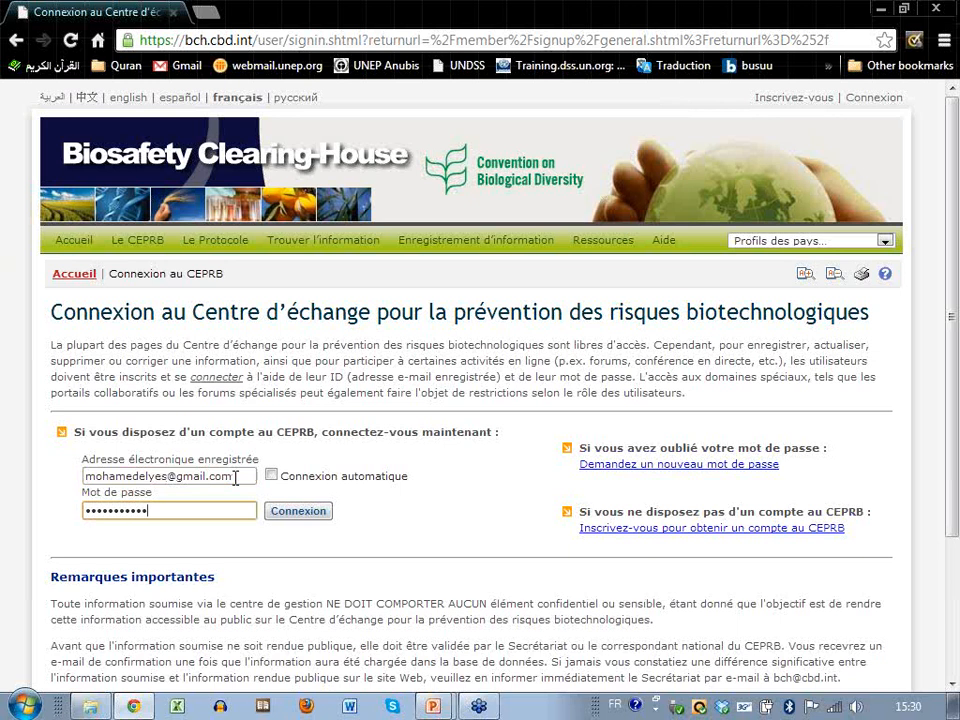
{"action": "left_click", "coordinate": [303, 513]}
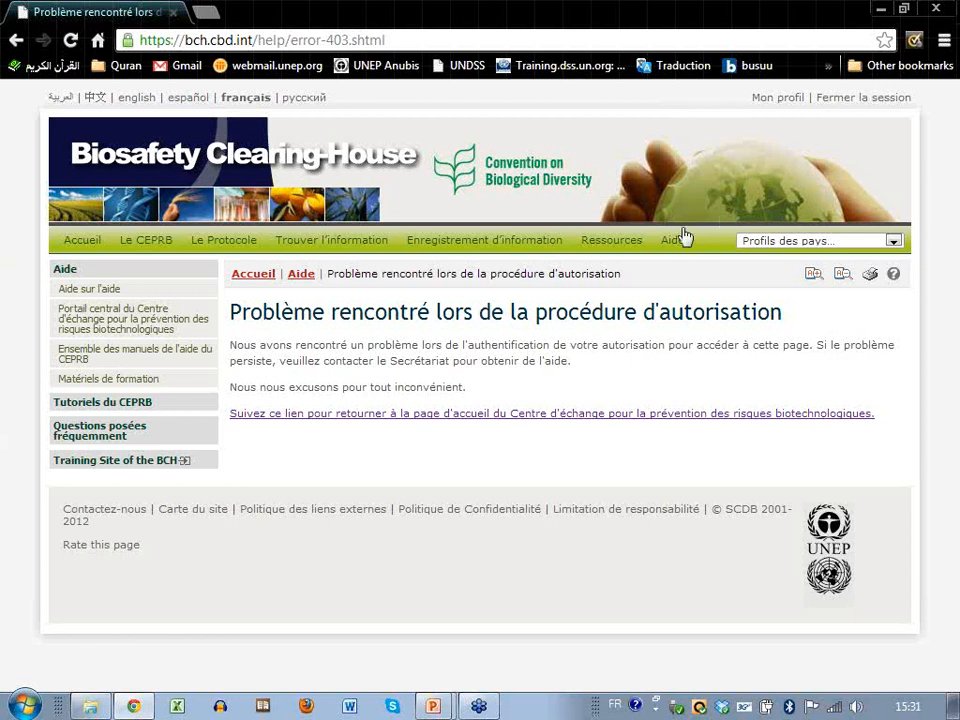
Go to the Site de formation du CEPRB welcome page from the Ressources menu.
{"action": "mouse_move", "coordinate": [627, 242]}
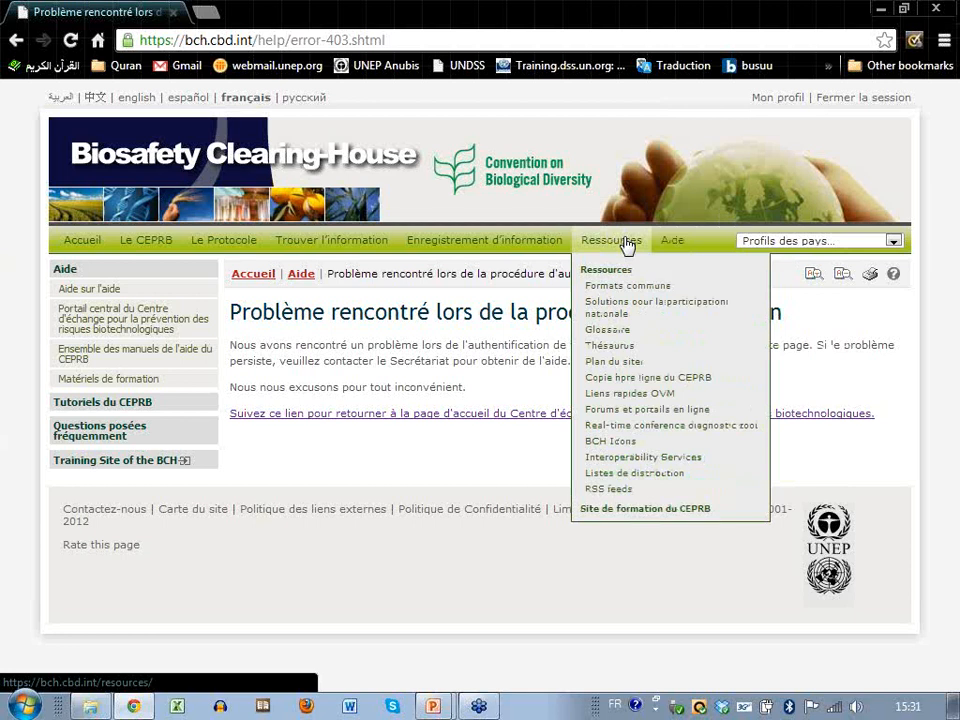
{"action": "left_click", "coordinate": [643, 512]}
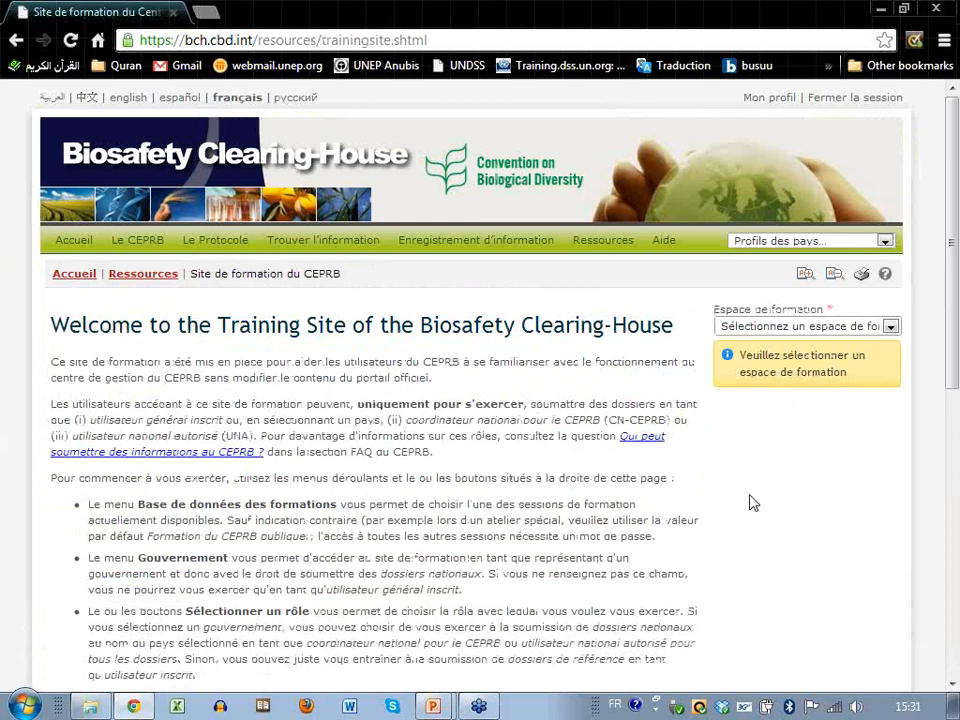
Choose Public BCH Training as the training space and Australie as the government.
{"action": "left_click", "coordinate": [893, 335]}
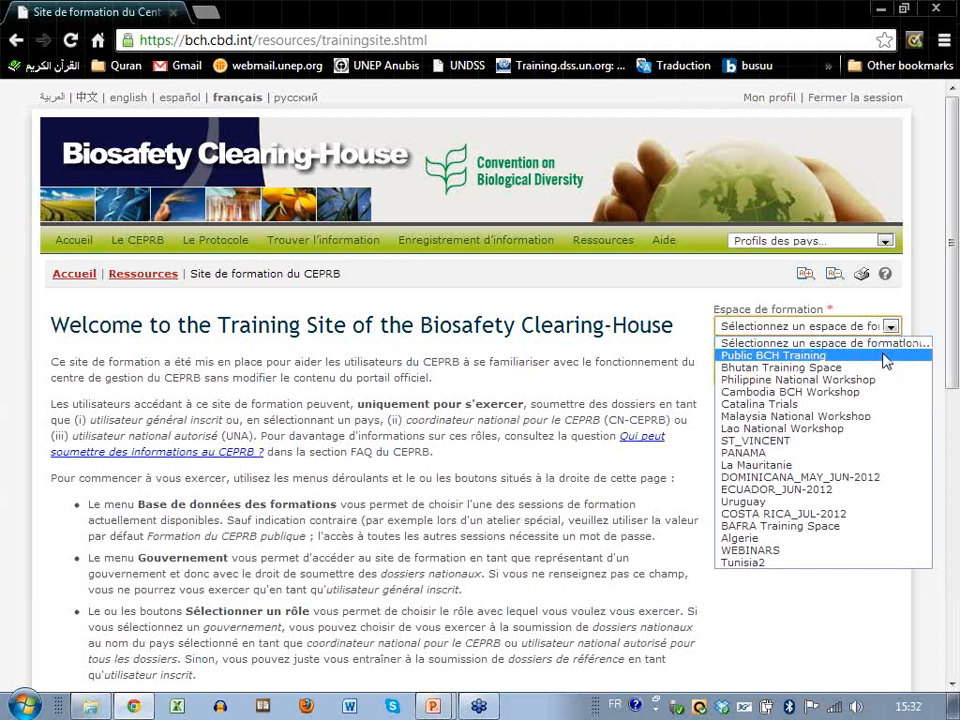
{"action": "left_click", "coordinate": [885, 358]}
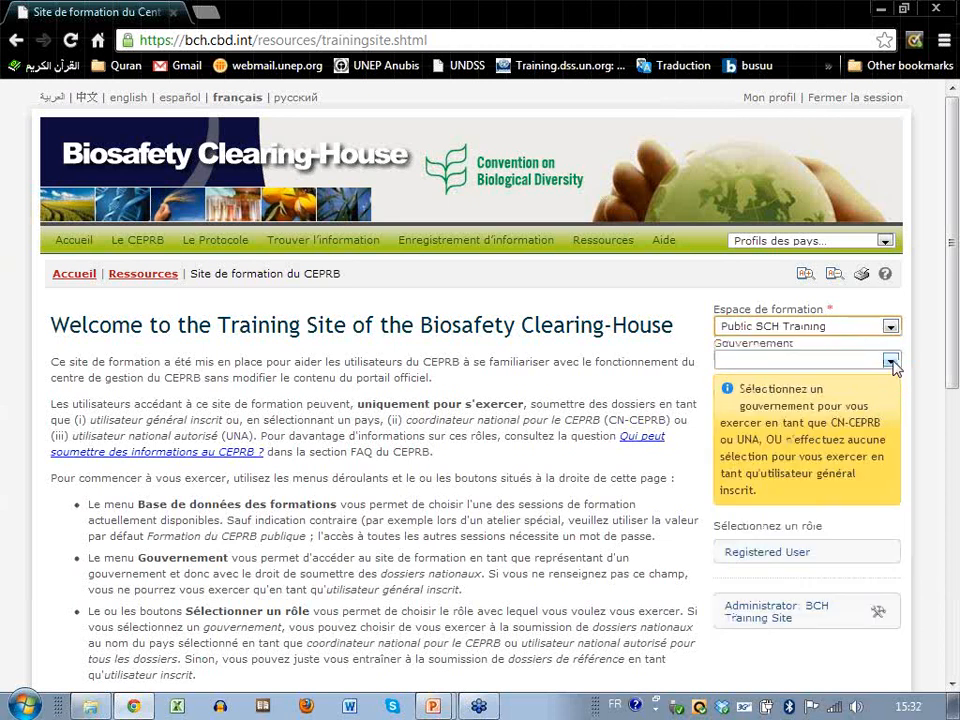
{"action": "left_click", "coordinate": [890, 361]}
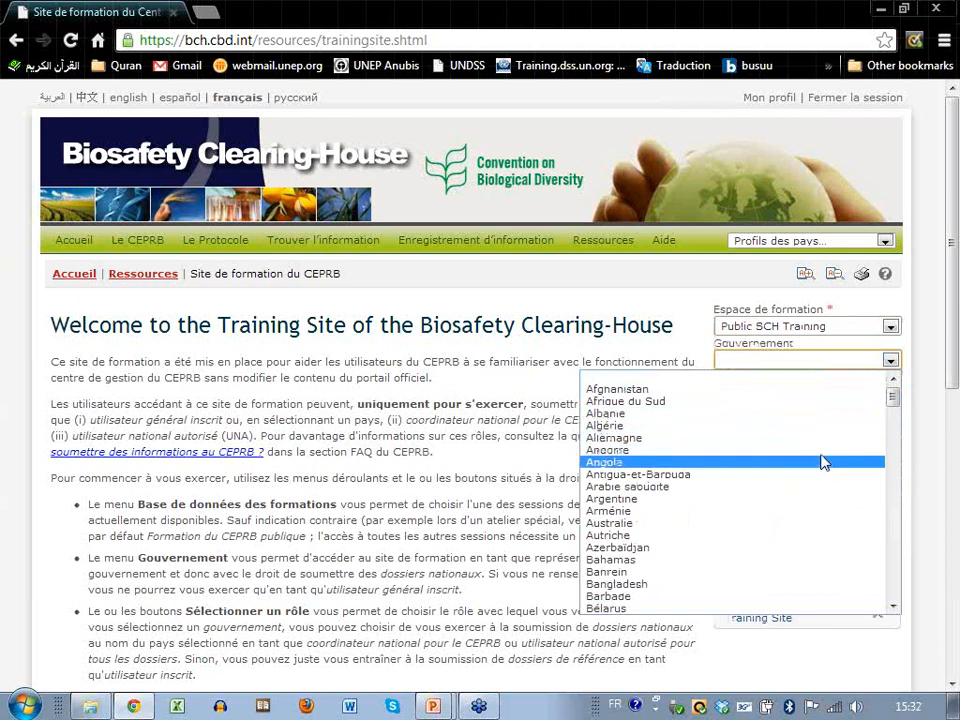
{"action": "left_click", "coordinate": [767, 522]}
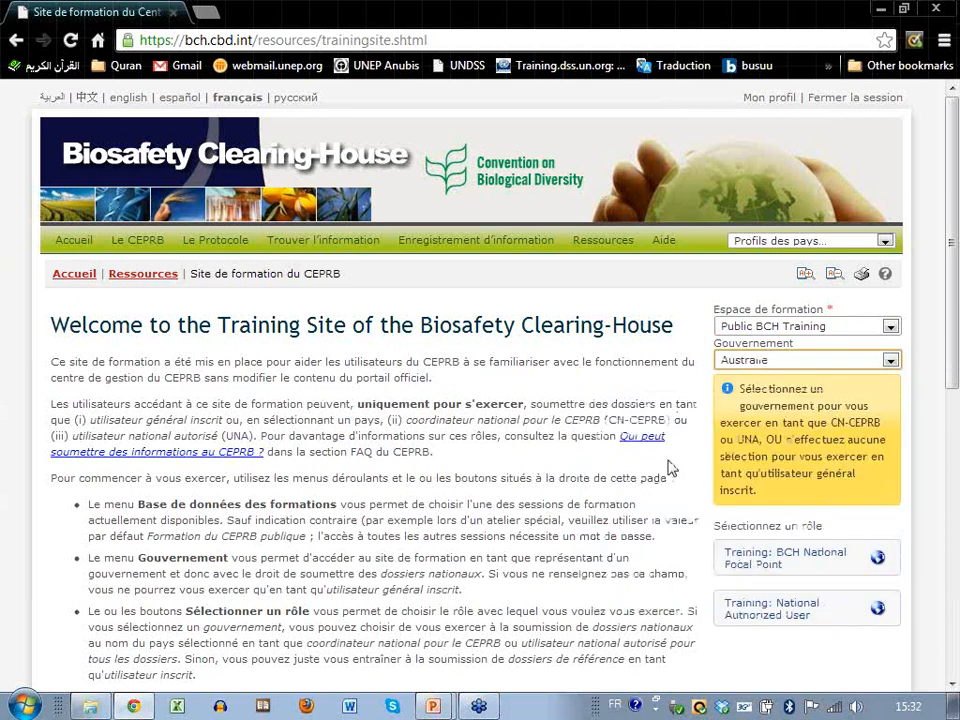
{"action": "scroll", "coordinate": [670, 468], "scroll_direction": "down", "scroll_amount": 1}
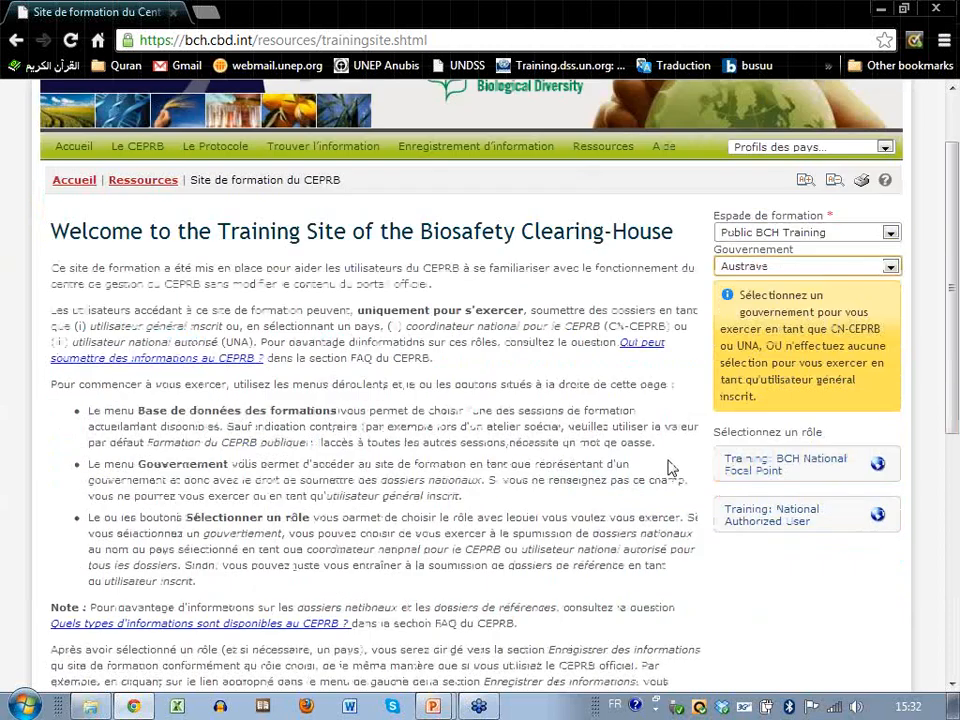
{"action": "scroll", "coordinate": [670, 468], "scroll_direction": "down", "scroll_amount": 1}
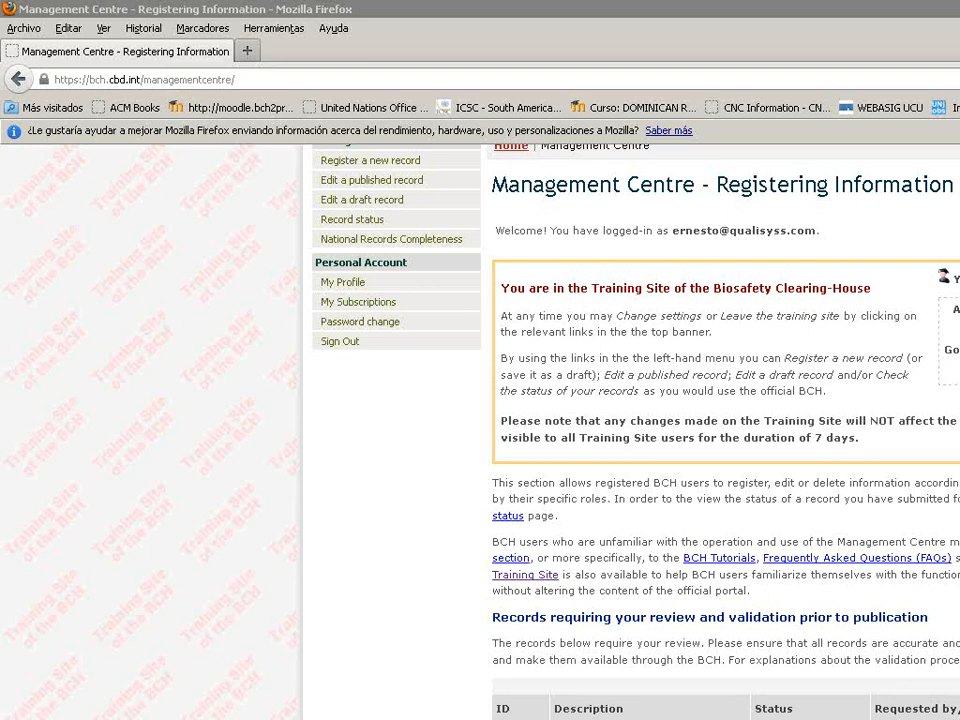
{"action": "scroll", "coordinate": [635, 430], "scroll_direction": "up", "scroll_amount": 2}
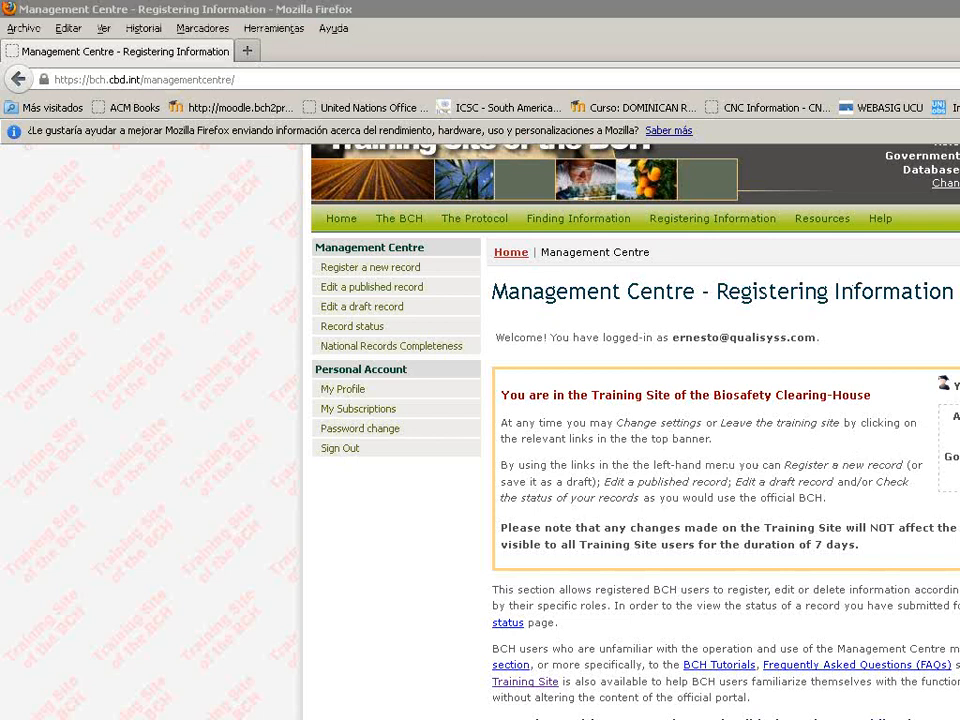
{"action": "mouse_move", "coordinate": [428, 262]}
{"action": "left_mouse_down"}
{"action": "mouse_move", "coordinate": [343, 258]}
{"action": "mouse_move", "coordinate": [428, 275]}
{"action": "left_mouse_up"}
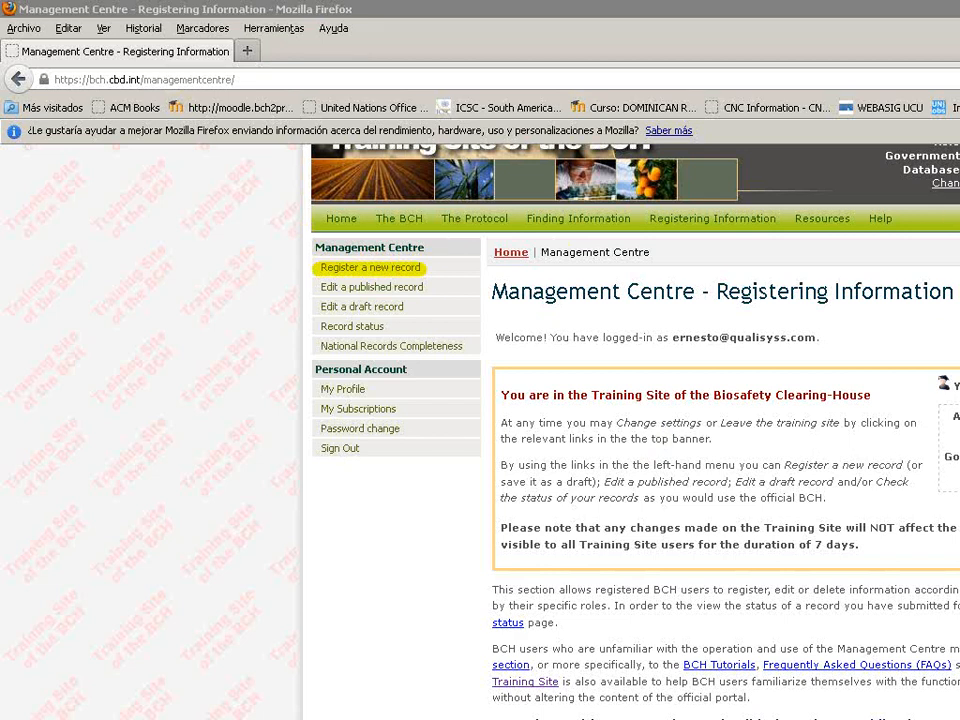
Start a new record and select Competent National Authority under Registering National Records.
{"action": "left_click", "coordinate": [367, 279]}
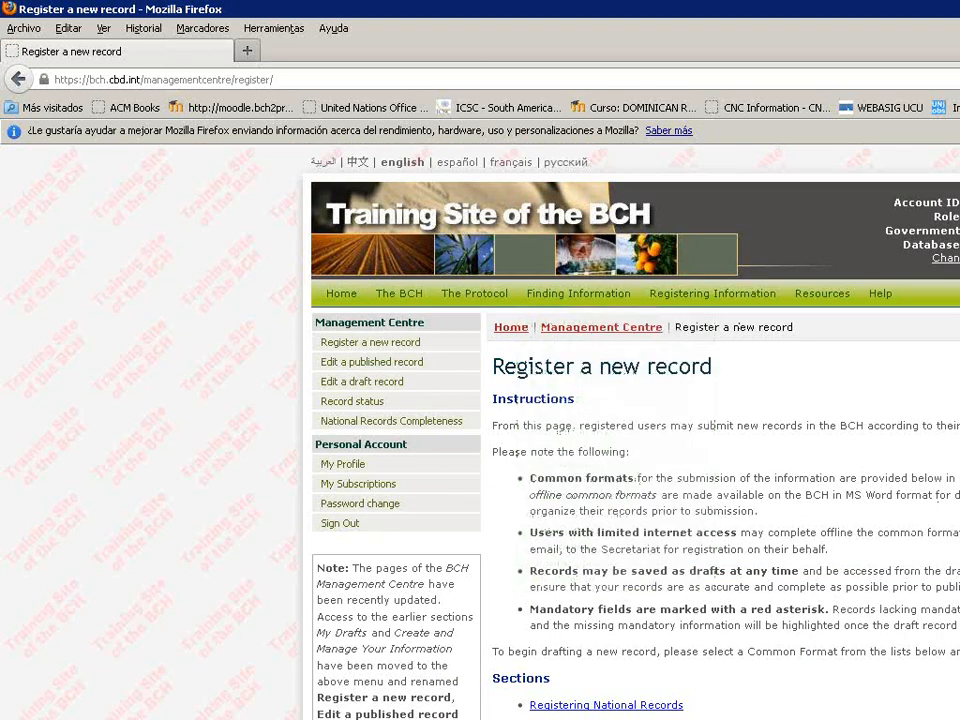
{"action": "scroll", "coordinate": [630, 430], "scroll_direction": "down", "scroll_amount": 4}
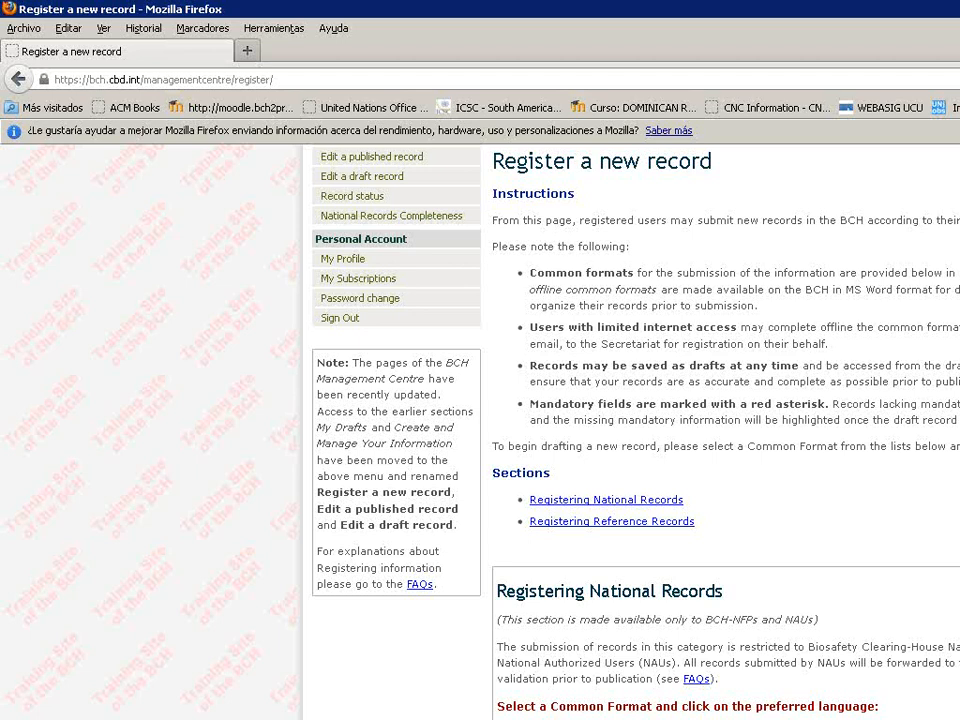
{"action": "scroll", "coordinate": [630, 430], "scroll_direction": "down", "scroll_amount": 6}
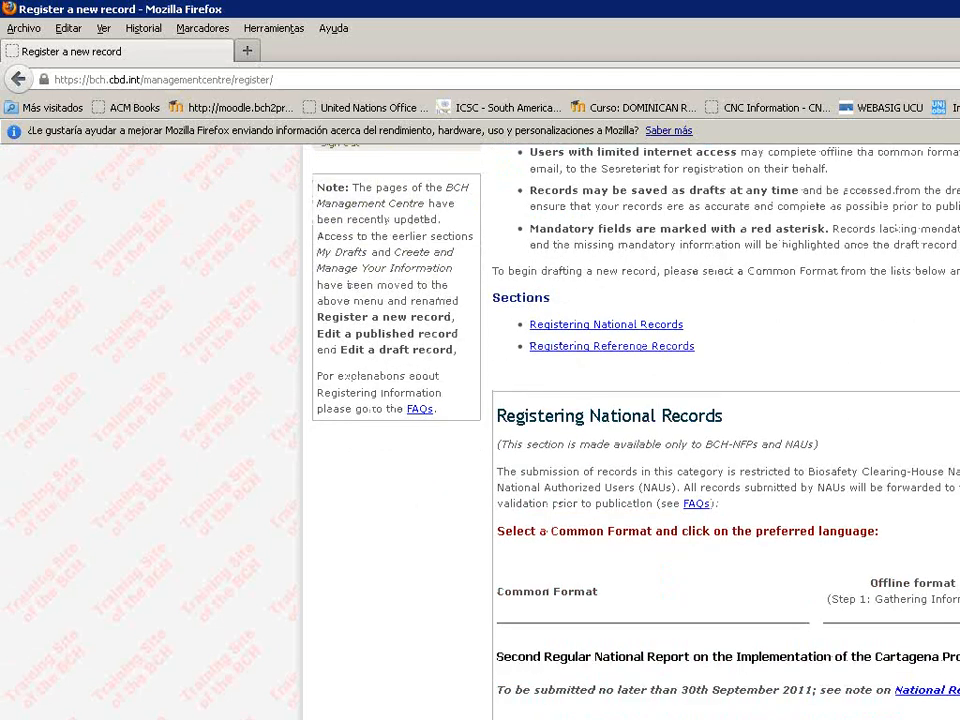
{"action": "scroll", "coordinate": [630, 430], "scroll_direction": "down", "scroll_amount": 1}
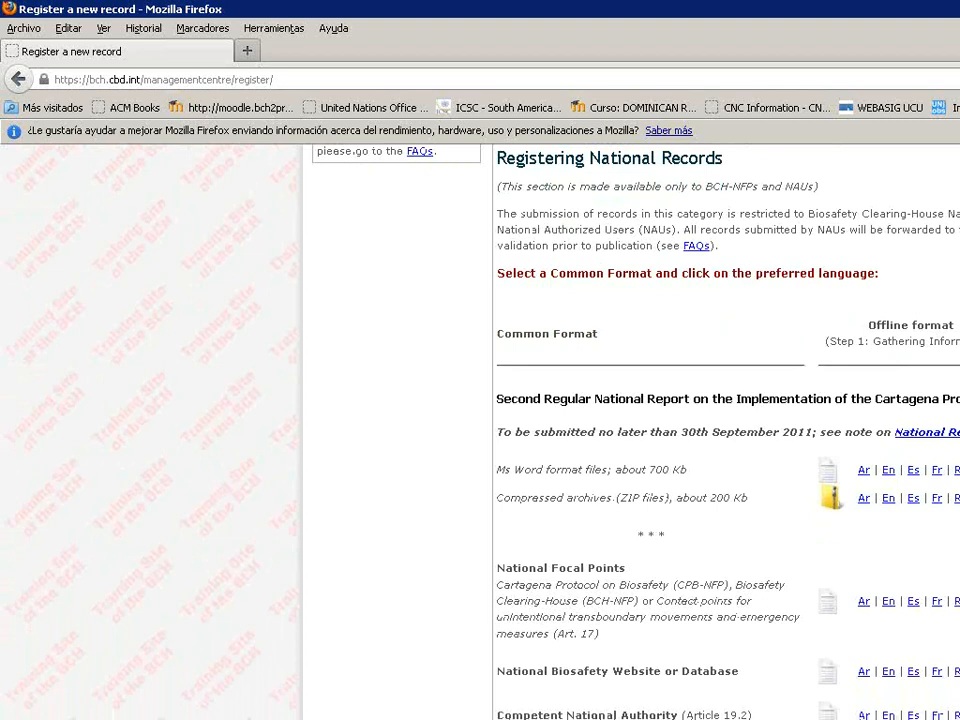
{"action": "scroll", "coordinate": [630, 430], "scroll_direction": "down", "scroll_amount": 3}
{"action": "scroll", "coordinate": [630, 430], "scroll_direction": "down", "scroll_amount": 2}
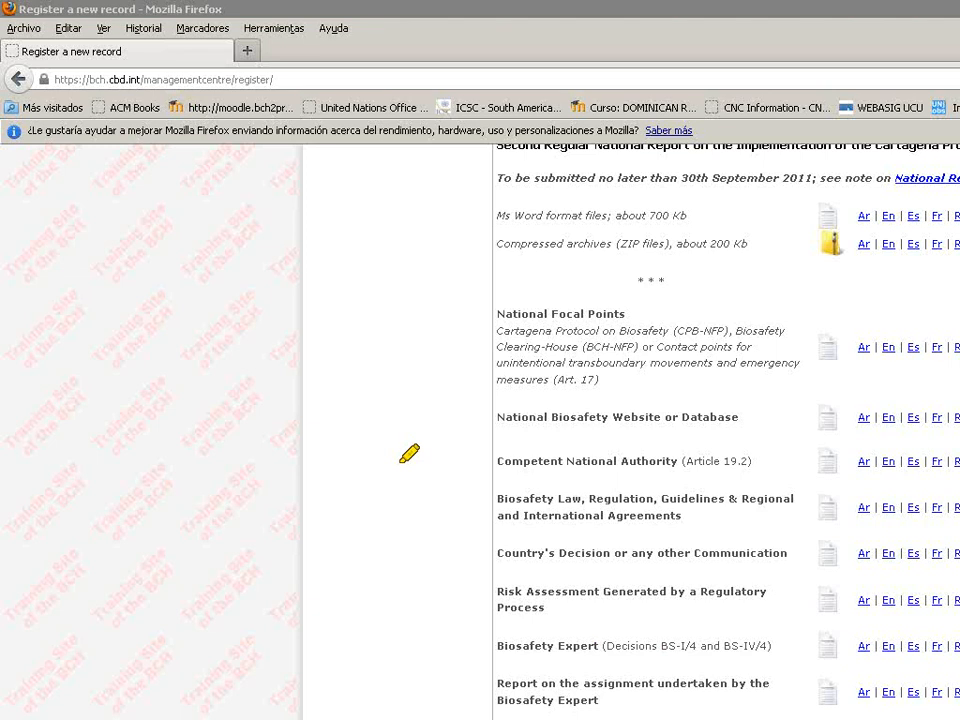
{"action": "left_click_drag", "start_coordinate": [401, 462], "coordinate": [703, 448]}
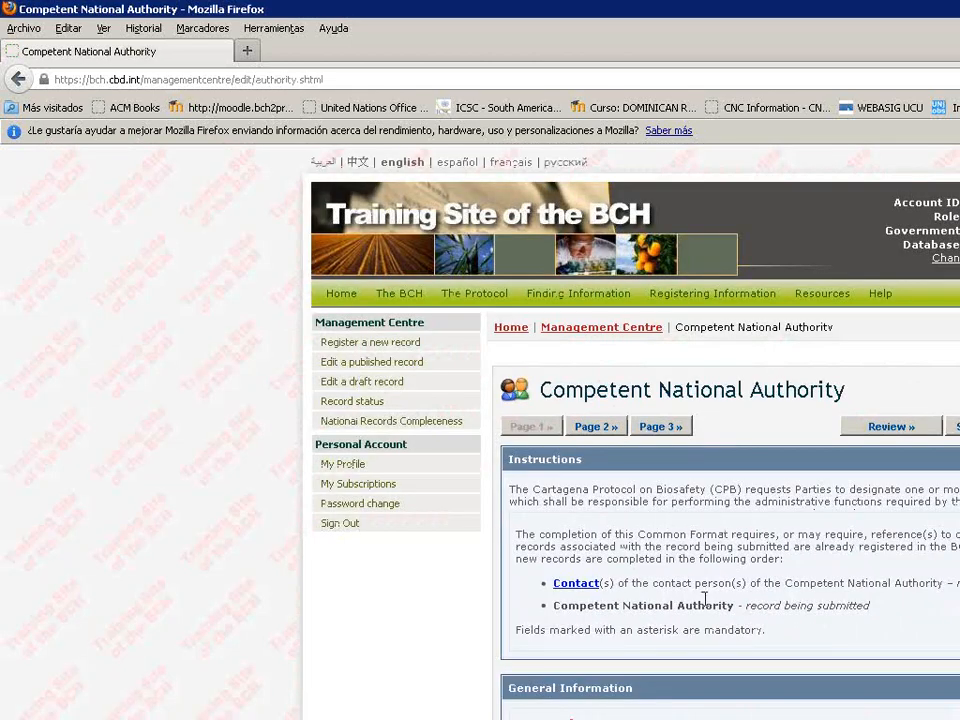
Scroll the Competent National Authority form down to its General Information section.
{"action": "scroll", "coordinate": [705, 598], "scroll_direction": "down", "scroll_amount": 3}
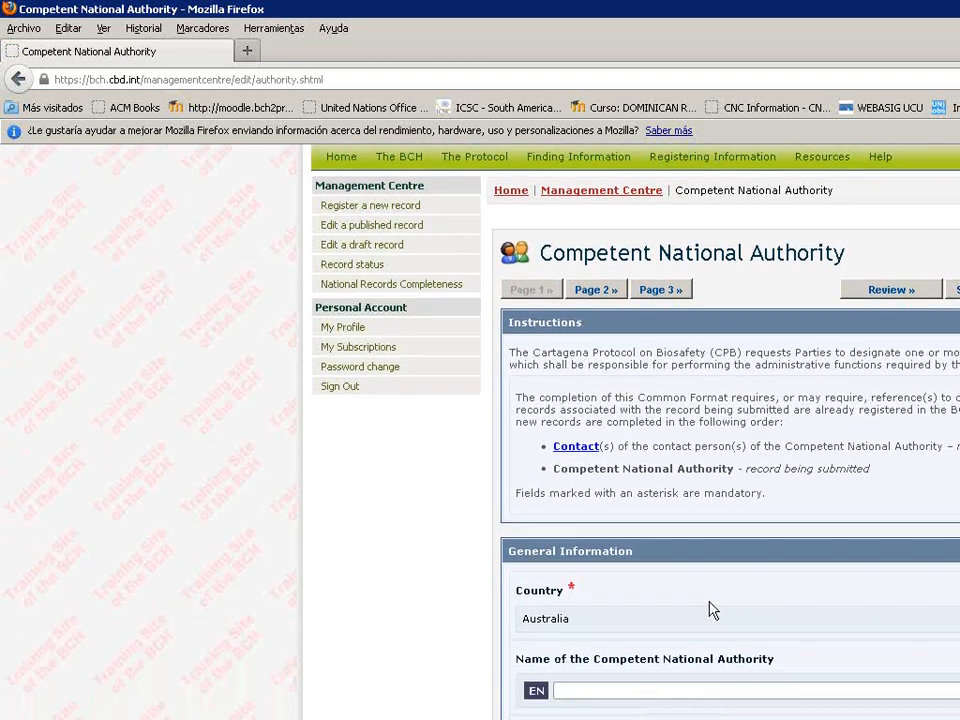
{"action": "scroll", "coordinate": [712, 610], "scroll_direction": "down", "scroll_amount": 1}
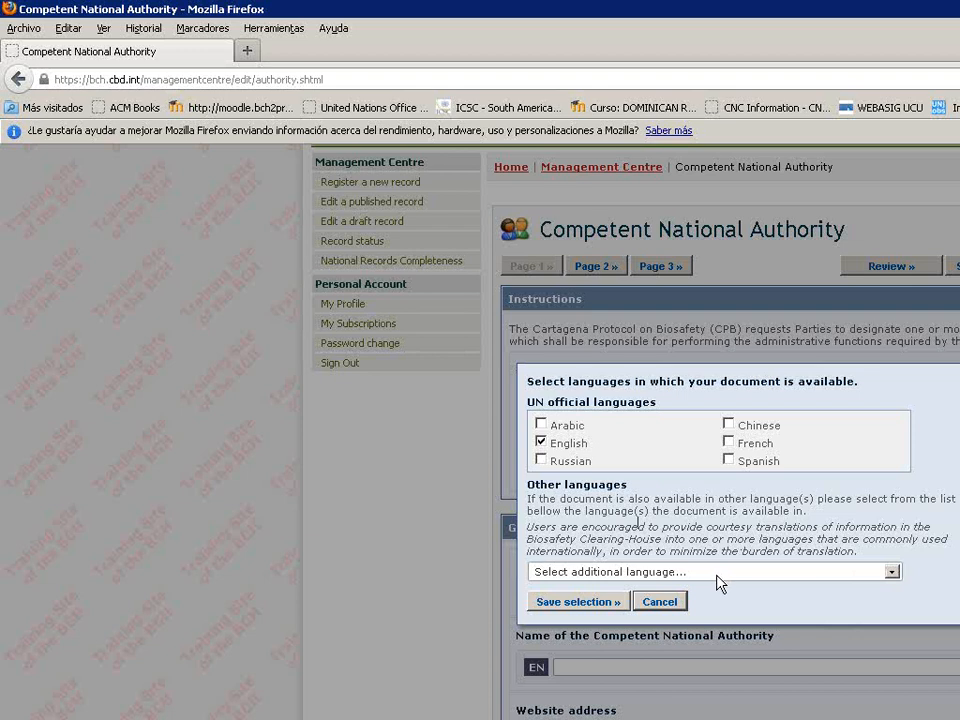
Make the record available in French and Afrikaans, dropping English.
{"action": "left_click", "coordinate": [730, 445]}
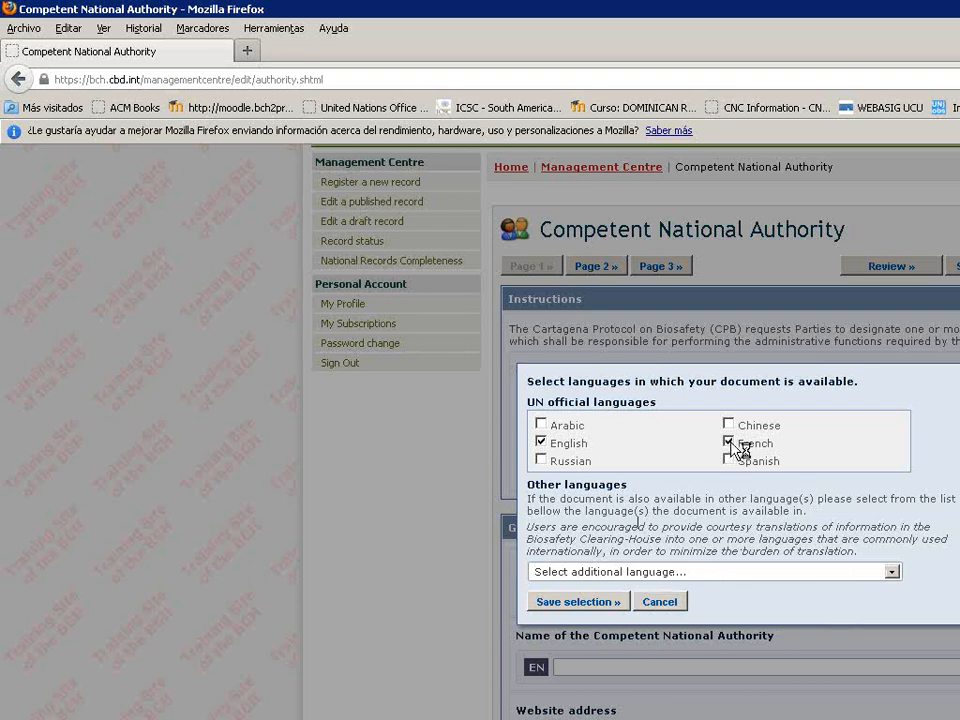
{"action": "left_click", "coordinate": [543, 444]}
{"action": "left_click", "coordinate": [773, 576]}
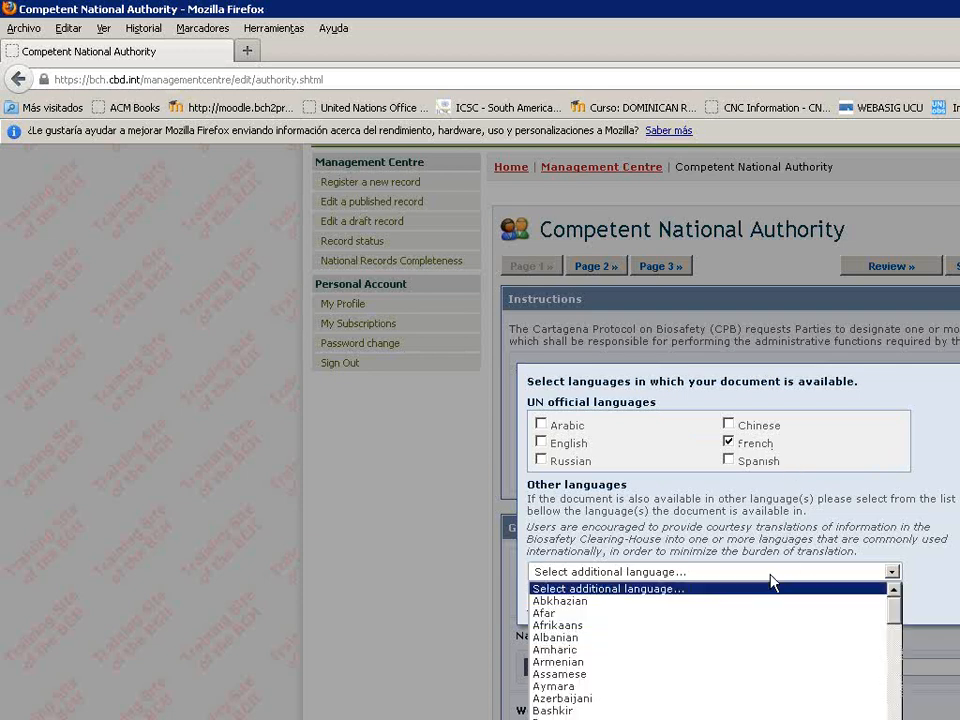
{"action": "left_click", "coordinate": [575, 625]}
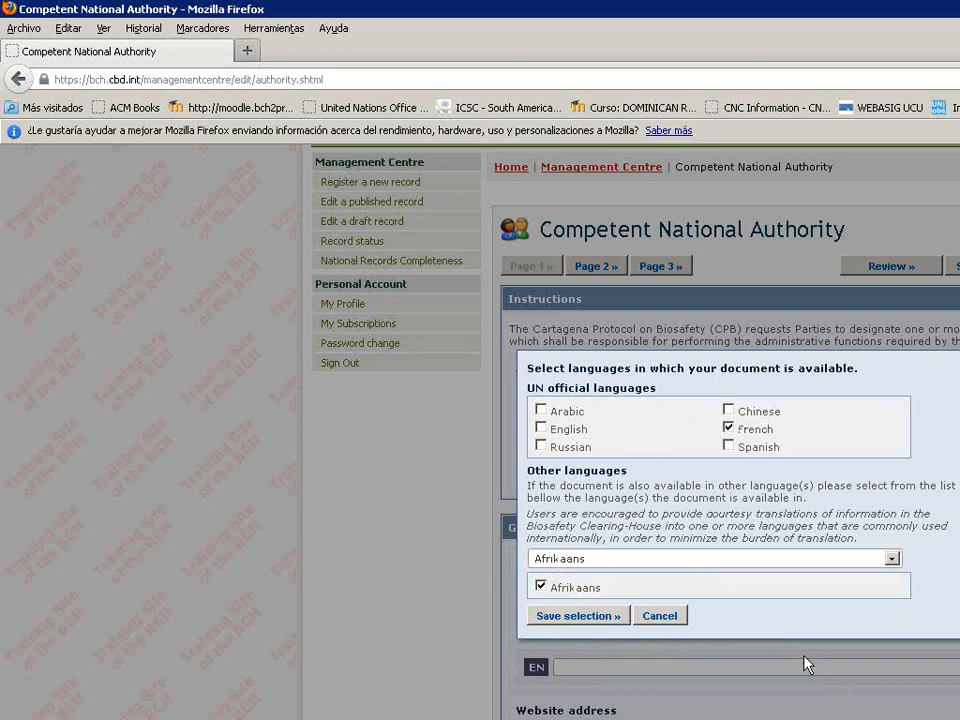
{"action": "left_click", "coordinate": [580, 619]}
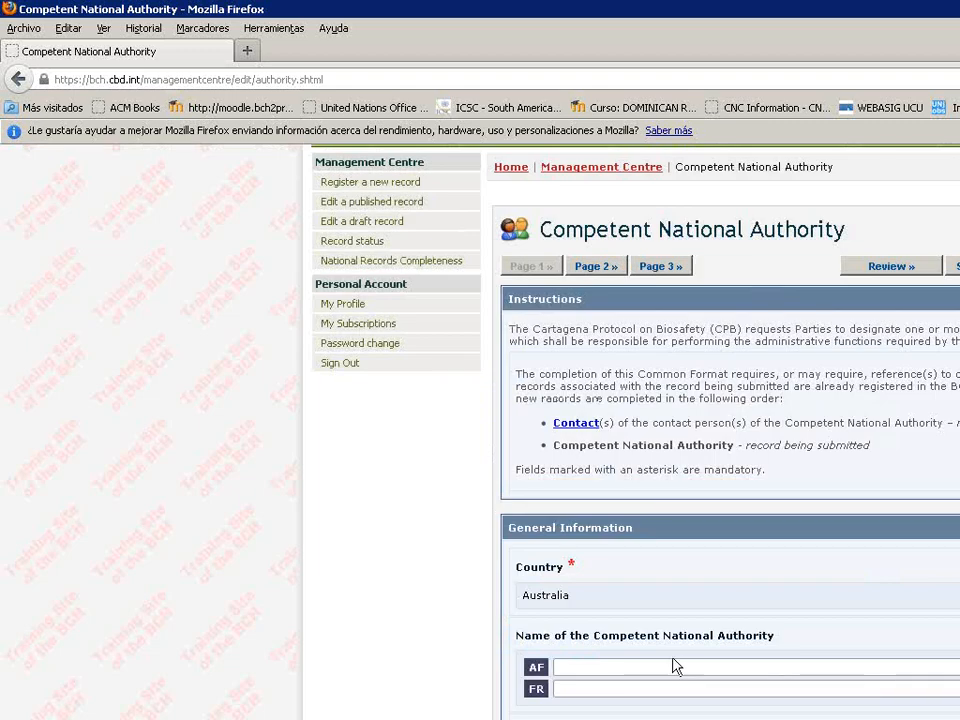
{"action": "scroll", "coordinate": [714, 660], "scroll_direction": "down", "scroll_amount": 2}
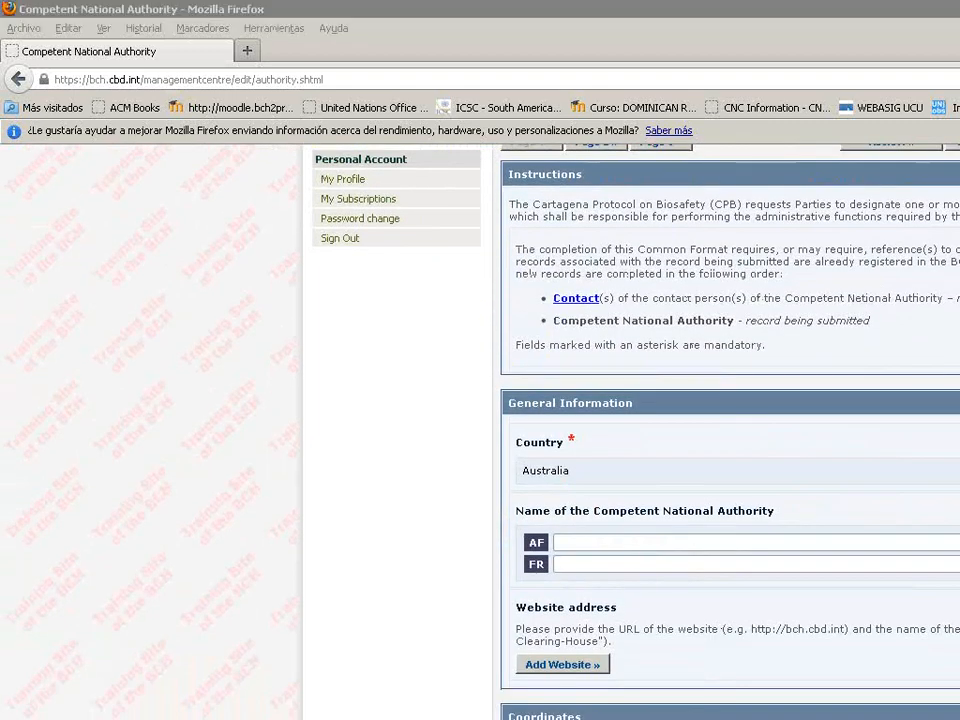
{"action": "mouse_move", "coordinate": [564, 506]}
{"action": "left_mouse_down"}
{"action": "mouse_move", "coordinate": [558, 512]}
{"action": "mouse_move", "coordinate": [832, 548]}
{"action": "mouse_move", "coordinate": [552, 488]}
{"action": "left_mouse_up"}
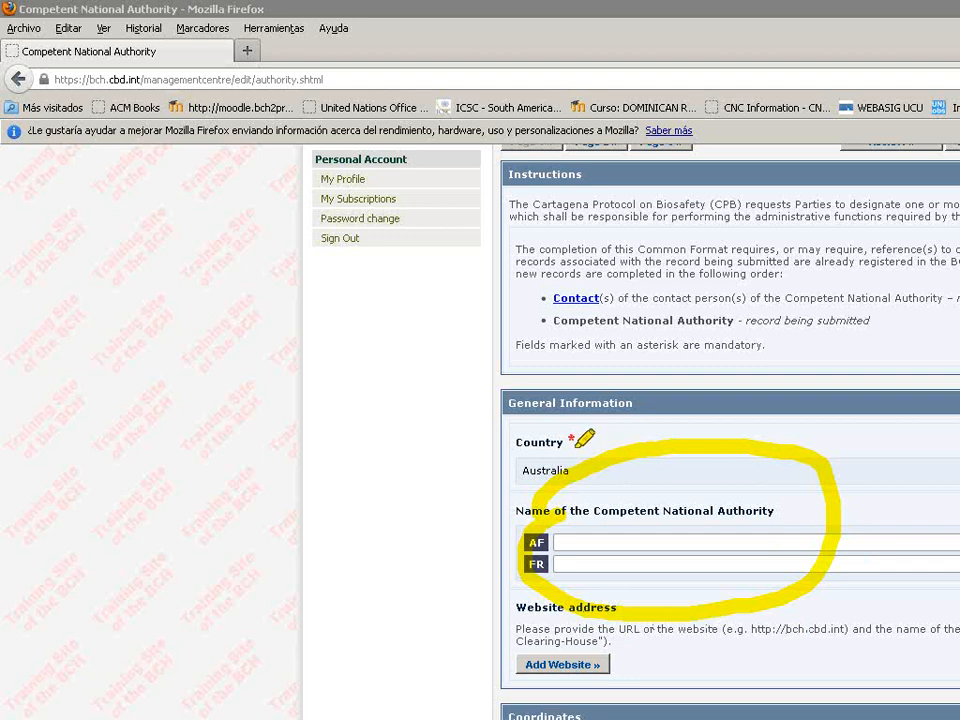
{"action": "left_click_drag", "start_coordinate": [520, 426], "coordinate": [568, 439]}
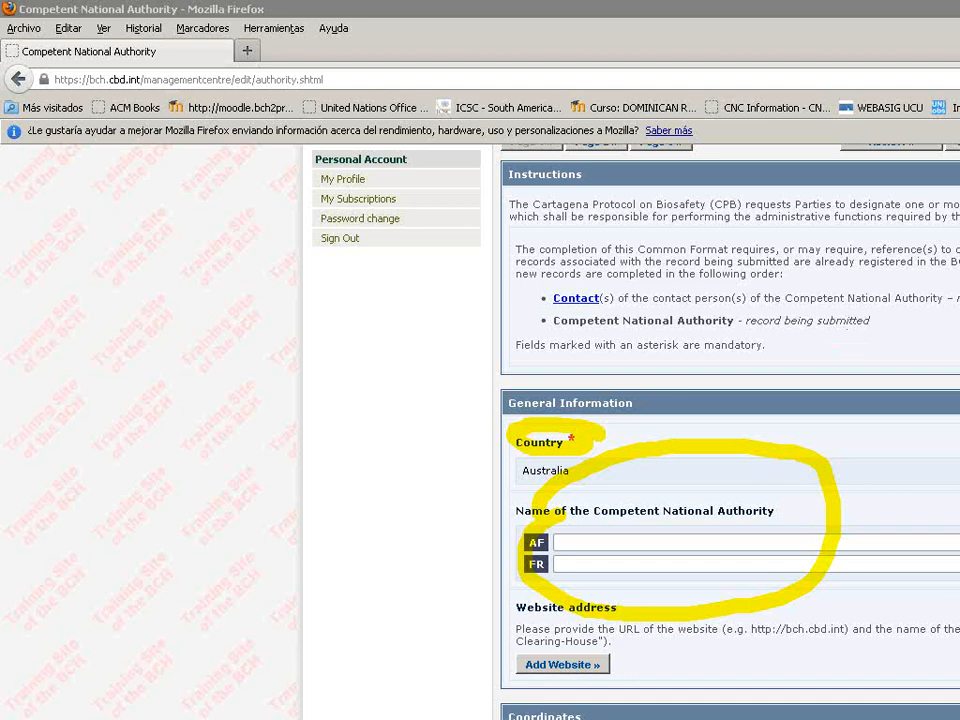
Enter 'Agriculture' as the authority's French name.
{"action": "left_click", "coordinate": [636, 543]}
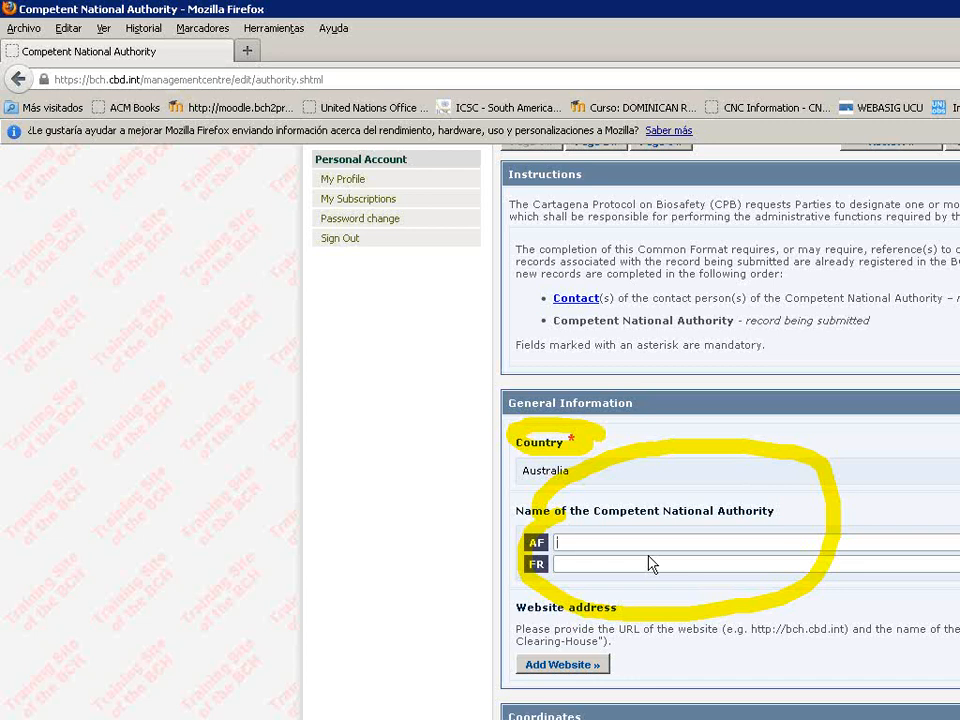
{"action": "left_click", "coordinate": [657, 564]}
{"action": "type", "text": "Agriculture"}
Enter 'Sidney' as the city's French entry in the Coordinates section.
{"action": "scroll", "coordinate": [600, 565], "scroll_direction": "down", "scroll_amount": 6}
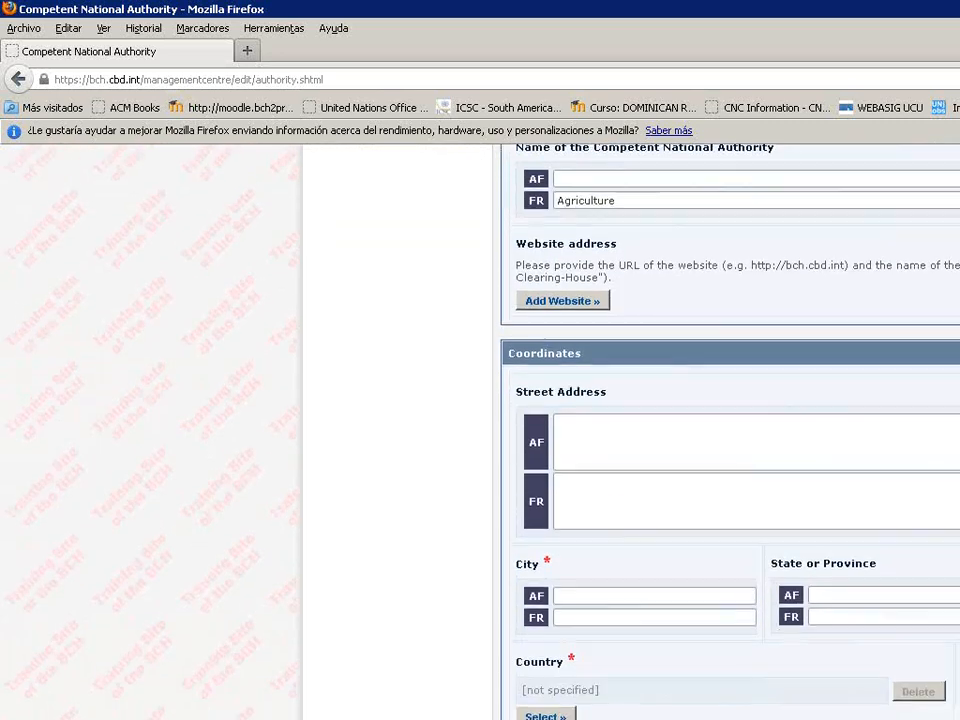
{"action": "left_click", "coordinate": [595, 605]}
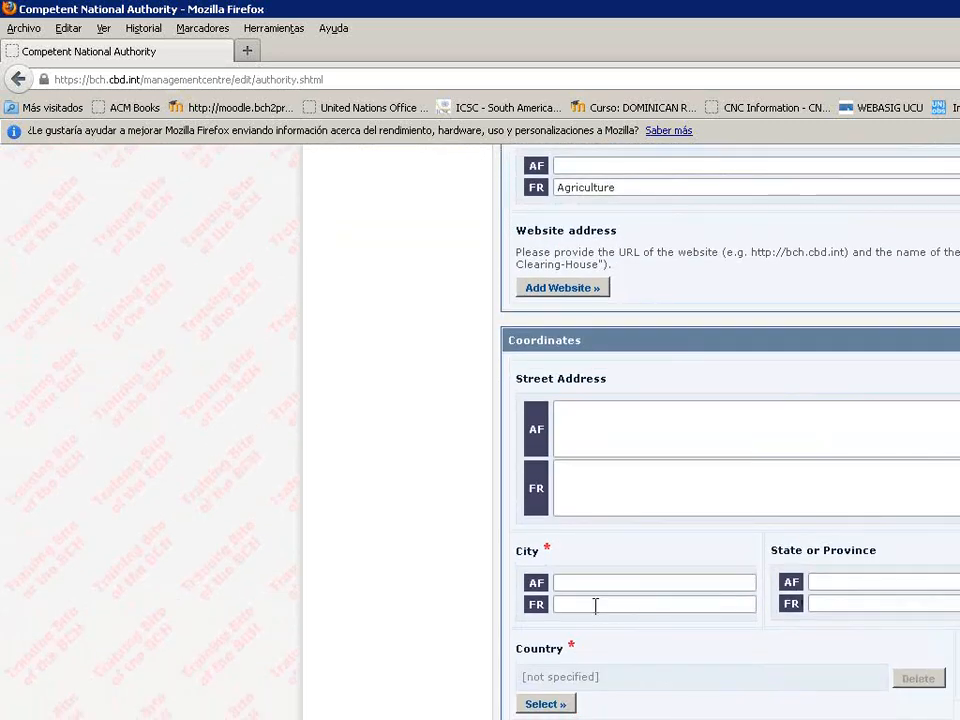
{"action": "type", "text": "Paris"}
{"action": "scroll", "coordinate": [658, 641], "scroll_direction": "down", "scroll_amount": 1}
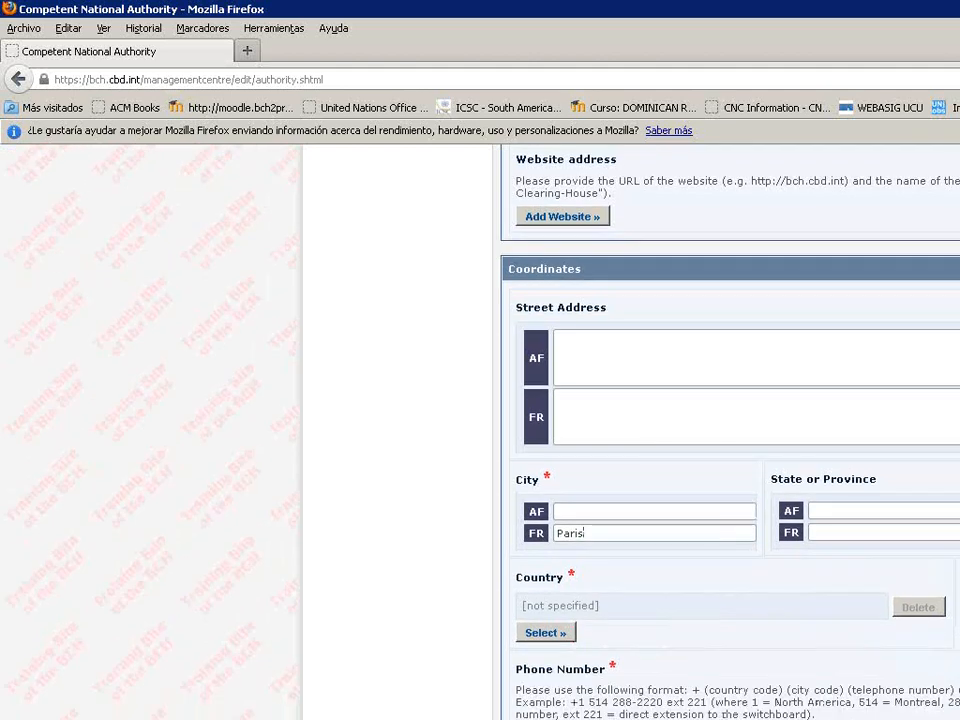
{"action": "left_click_drag", "start_coordinate": [615, 535], "coordinate": [489, 545]}
{"action": "type", "text": "Sidney"}
{"action": "key", "text": "BackSpace"}
{"action": "type", "text": "y"}
Pick Australia from the country list for the address.
{"action": "left_click", "coordinate": [556, 635]}
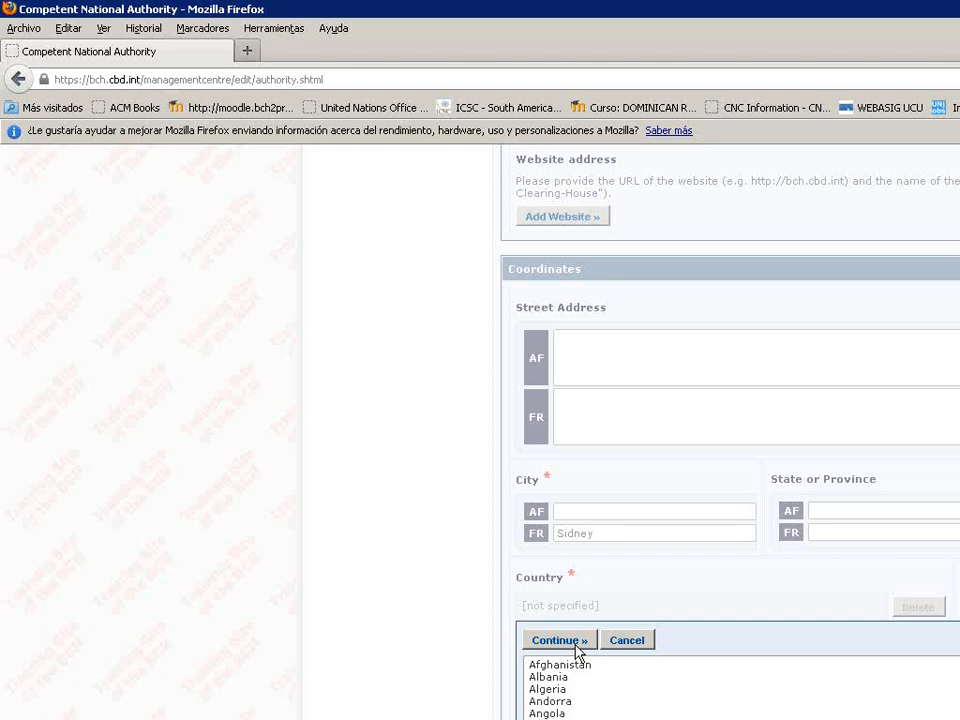
{"action": "left_click", "coordinate": [576, 646]}
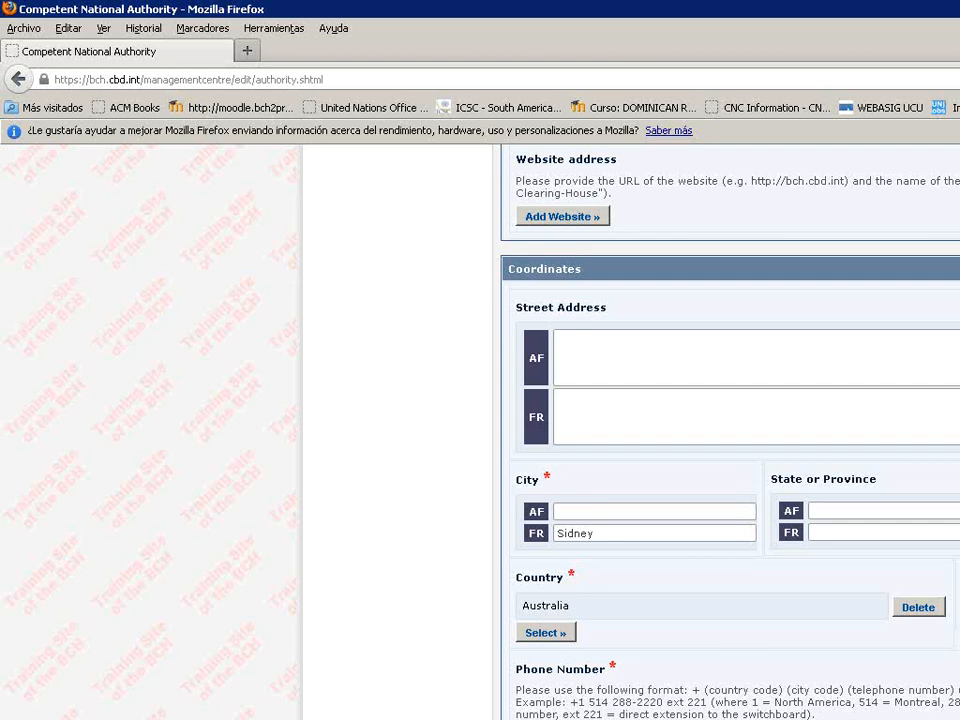
{"action": "scroll", "coordinate": [846, 671], "scroll_direction": "down", "scroll_amount": 5}
Enter the authority's e-mail address and start linking a contact person.
{"action": "left_click", "coordinate": [653, 642]}
{"action": "type", "text": "e"}
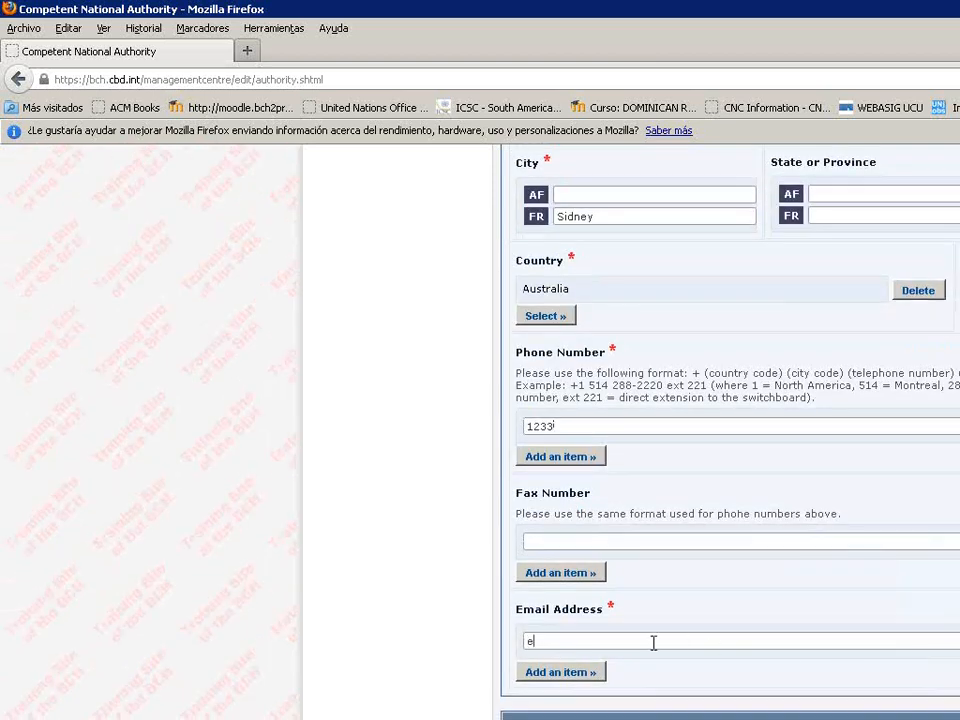
{"action": "type", "text": "@o.com"}
{"action": "scroll", "coordinate": [431, 650], "scroll_direction": "down", "scroll_amount": 2}
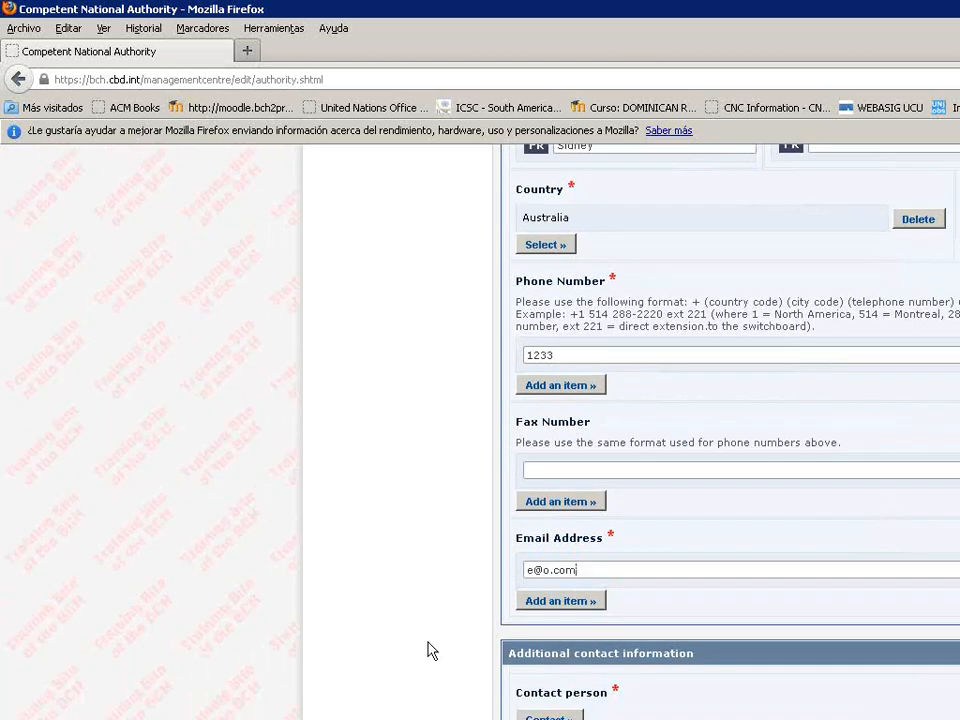
{"action": "left_click", "coordinate": [545, 715]}
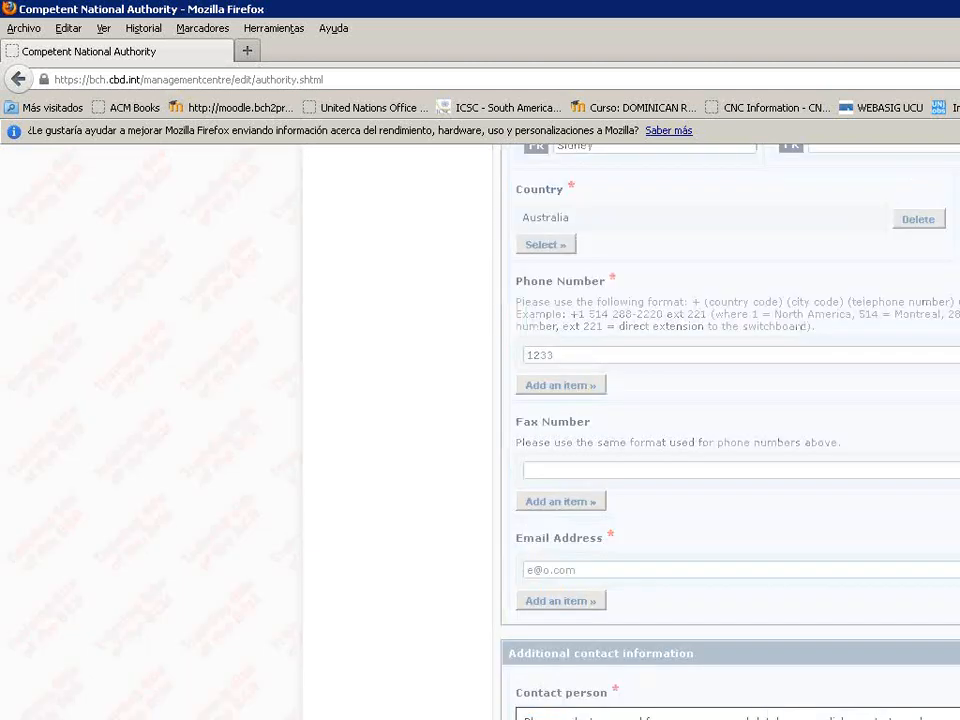
Attach the Office of the Gene Technology Regulator (OGTR) record as the authority's contact person.
{"action": "scroll", "coordinate": [399, 664], "scroll_direction": "down", "scroll_amount": 1}
{"action": "scroll", "coordinate": [398, 664], "scroll_direction": "down", "scroll_amount": 2}
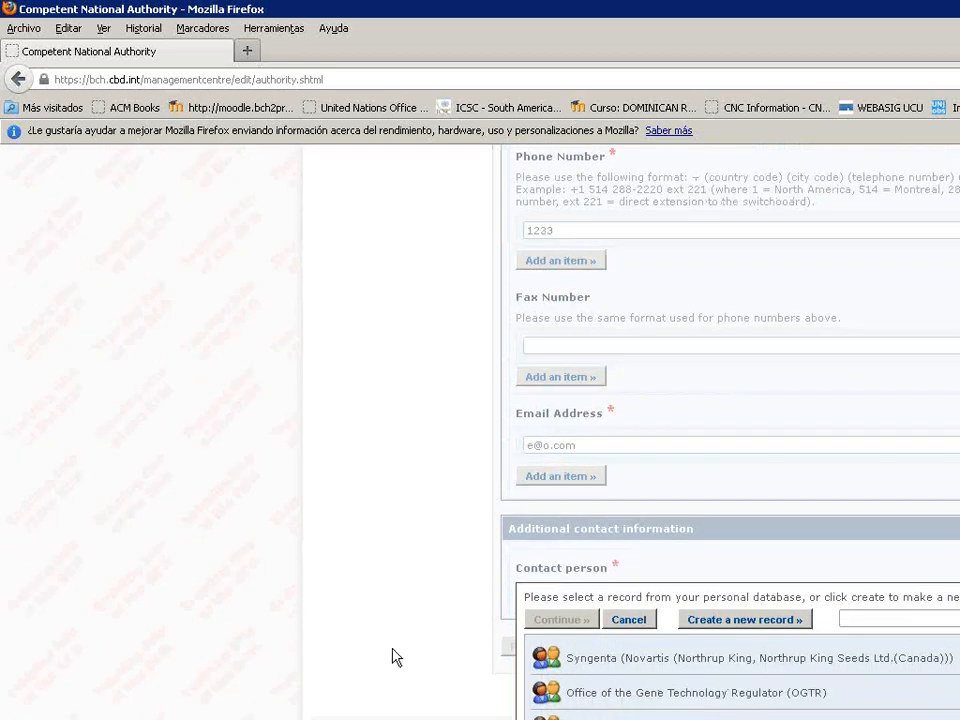
{"action": "left_click", "coordinate": [614, 622]}
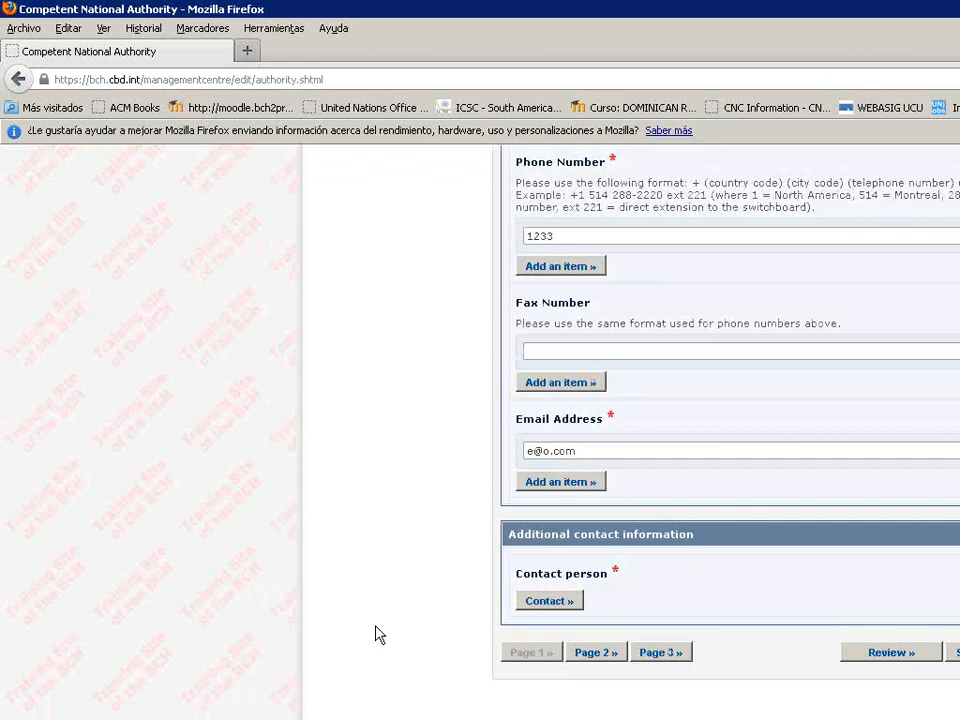
{"action": "left_click", "coordinate": [549, 604]}
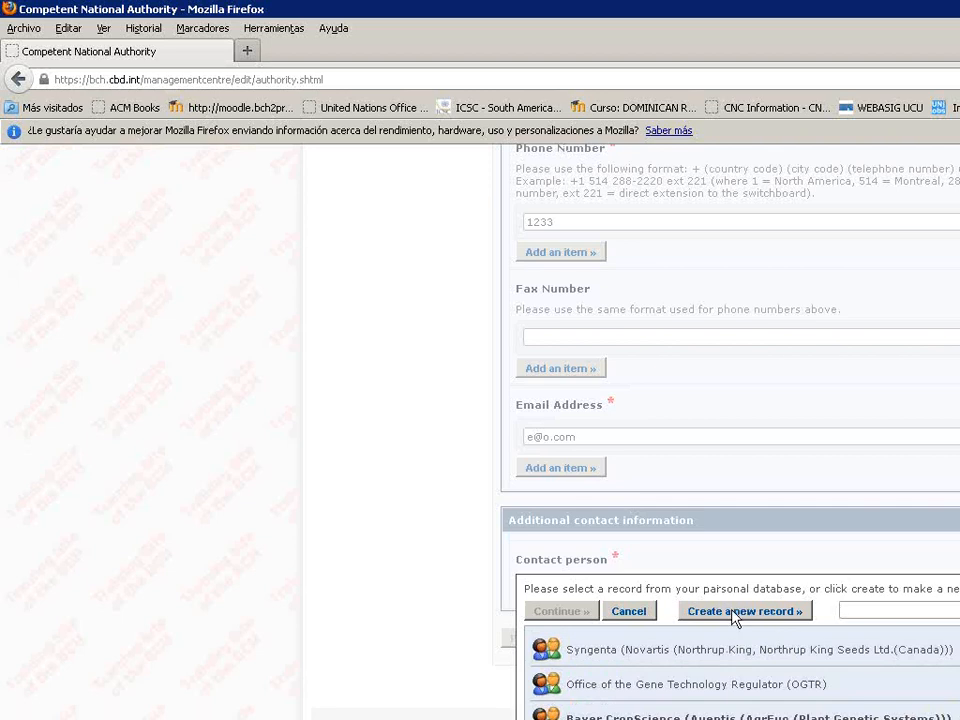
{"action": "left_click", "coordinate": [628, 700]}
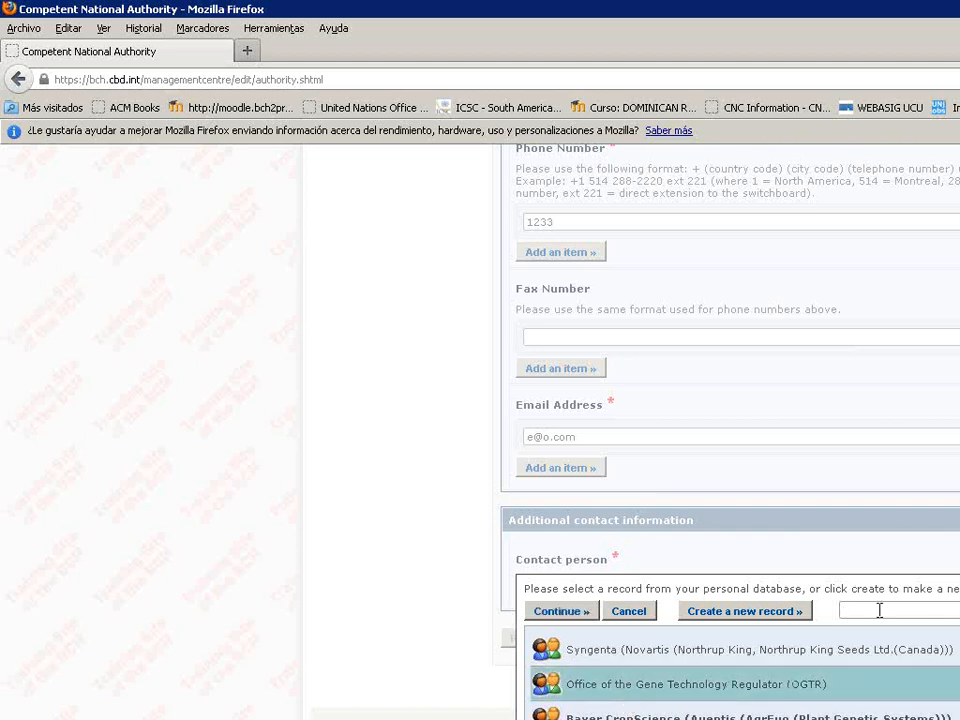
{"action": "left_click", "coordinate": [590, 612]}
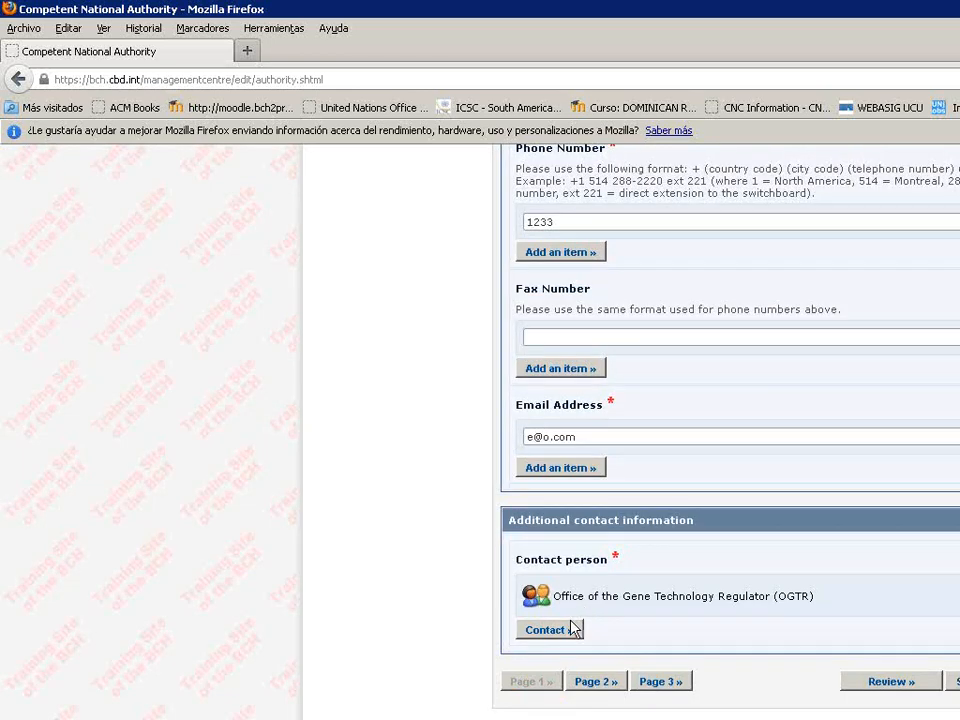
{"action": "left_click", "coordinate": [572, 630]}
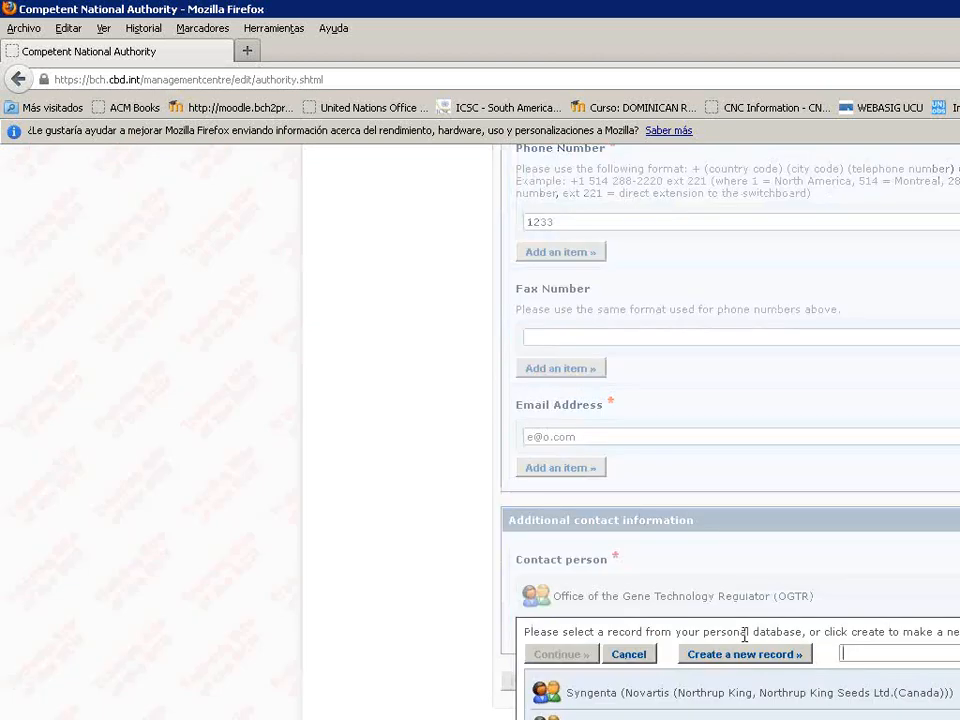
{"action": "scroll", "coordinate": [730, 430], "scroll_direction": "down", "scroll_amount": 1}
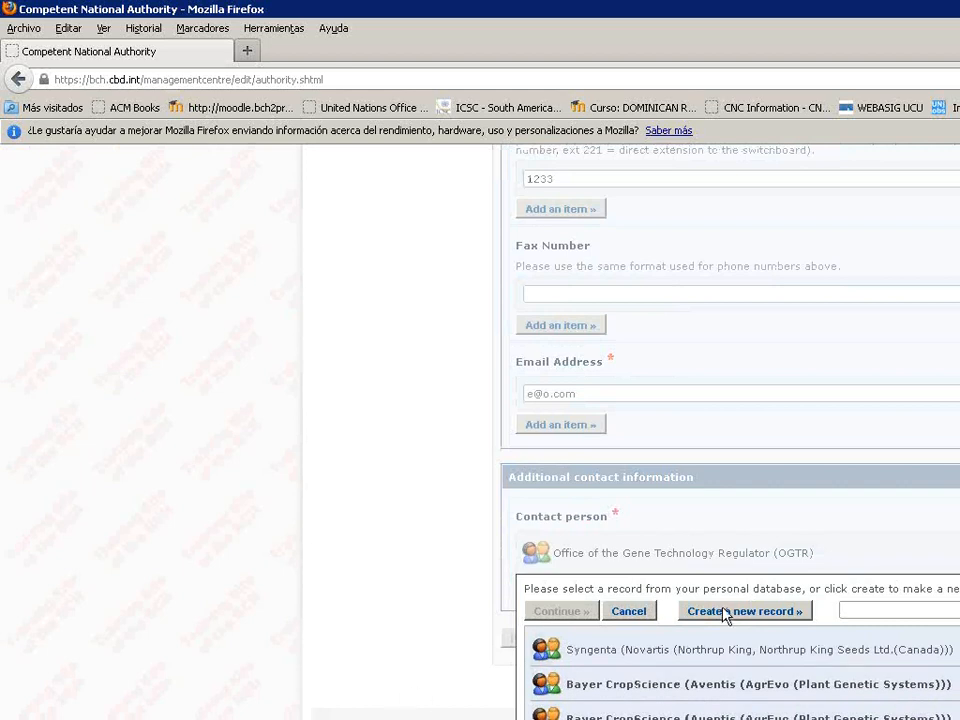
{"action": "left_click", "coordinate": [632, 612]}
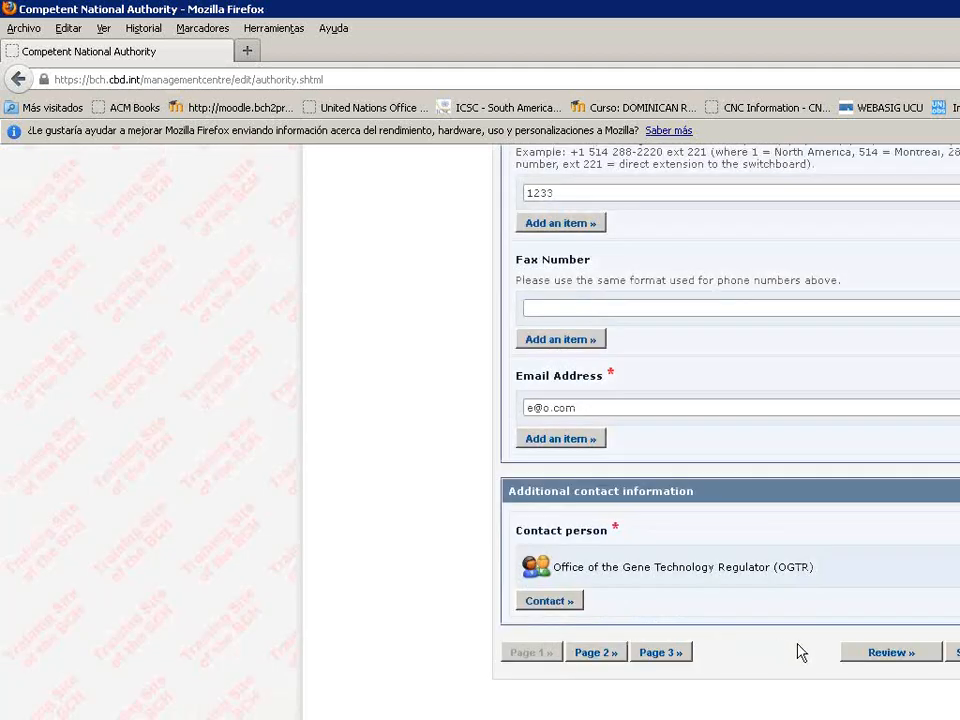
On Page 2, tick 'All functions pursuant to the Cartagena Protocol on Biosafety' under Administrative functions.
{"action": "left_click", "coordinate": [615, 656]}
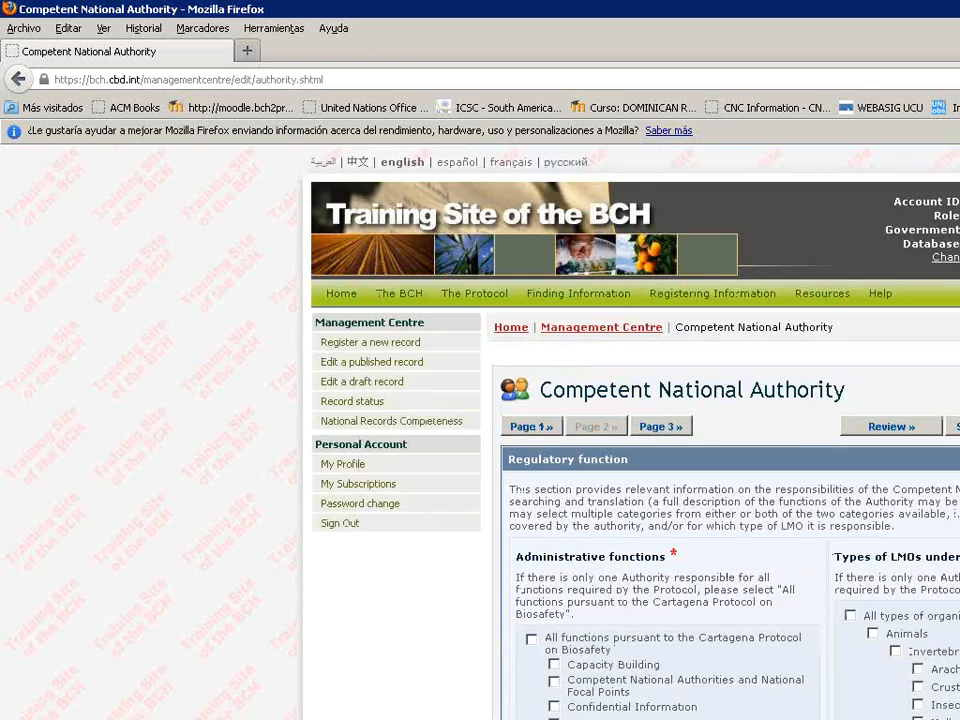
{"action": "scroll", "coordinate": [865, 432], "scroll_direction": "down", "scroll_amount": 5}
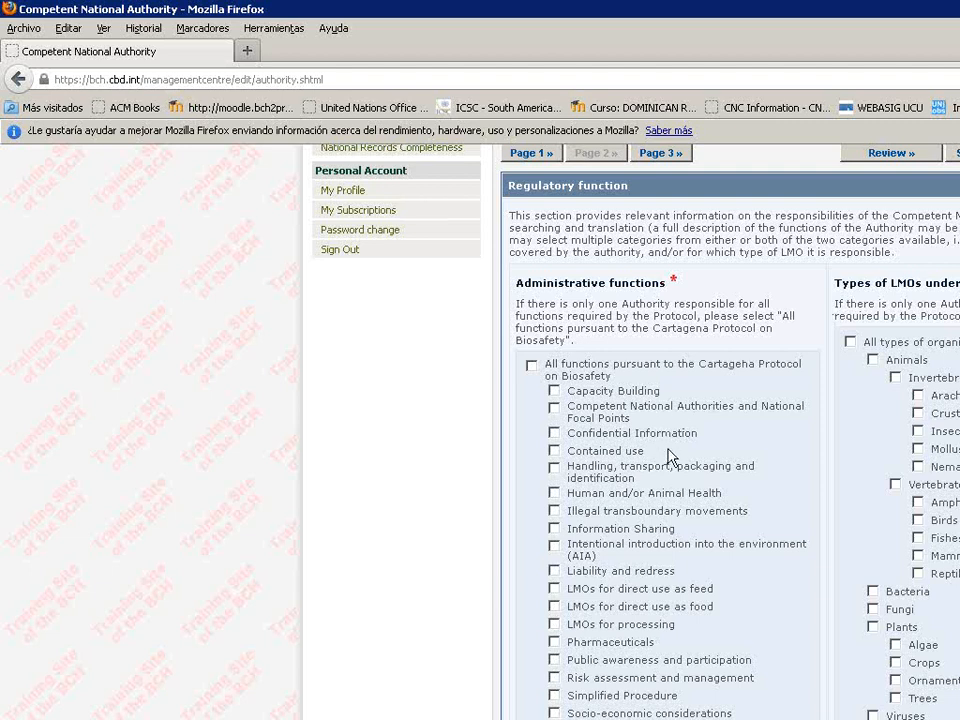
{"action": "left_click", "coordinate": [532, 368]}
{"action": "scroll", "coordinate": [640, 430], "scroll_direction": "down", "scroll_amount": 7}
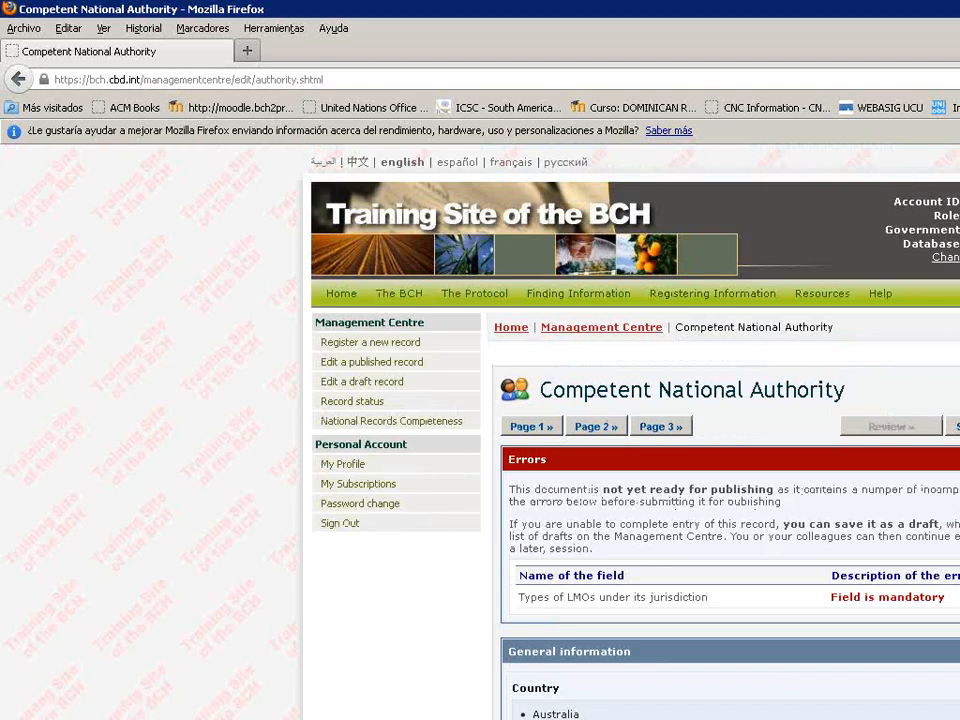
Note the missing Types of LMOs error on the Review page and return to Page 2.
{"action": "scroll", "coordinate": [630, 432], "scroll_direction": "down", "scroll_amount": 3}
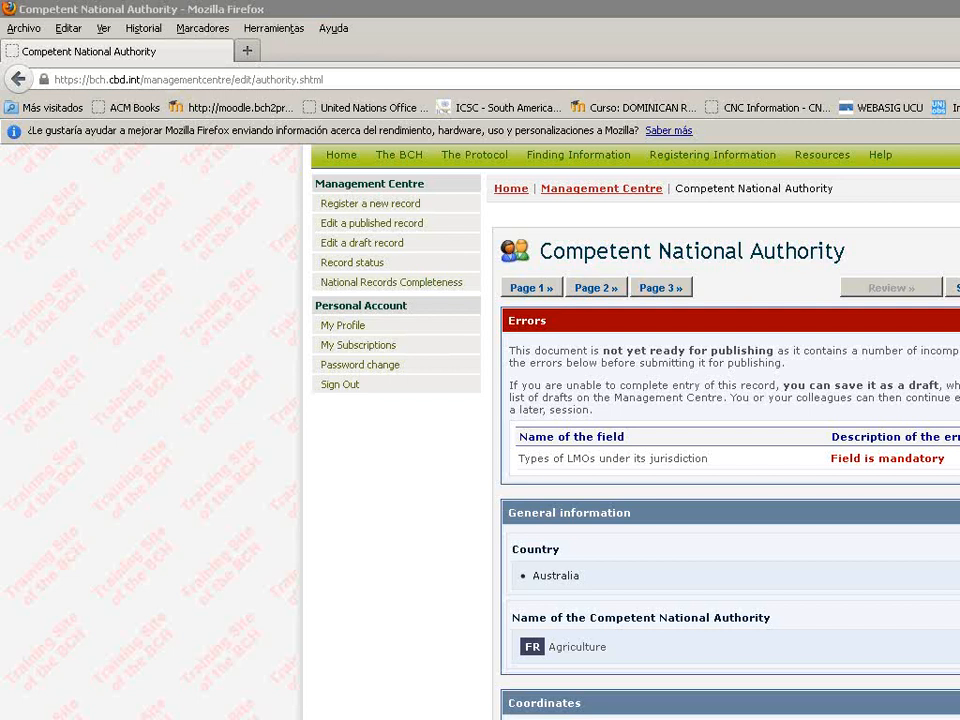
{"action": "left_click", "coordinate": [597, 288]}
Tick 'All types of organisms' under Types of LMOs and start saving the record.
{"action": "scroll", "coordinate": [635, 430], "scroll_direction": "down", "scroll_amount": 4}
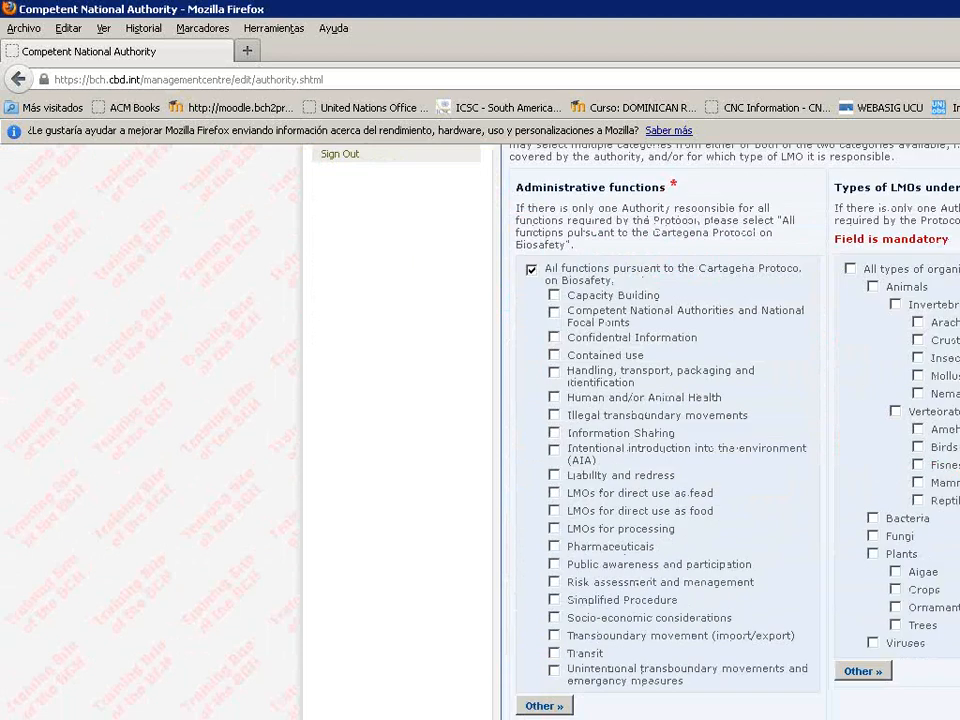
{"action": "left_click", "coordinate": [850, 269]}
{"action": "scroll", "coordinate": [630, 430], "scroll_direction": "down", "scroll_amount": 6}
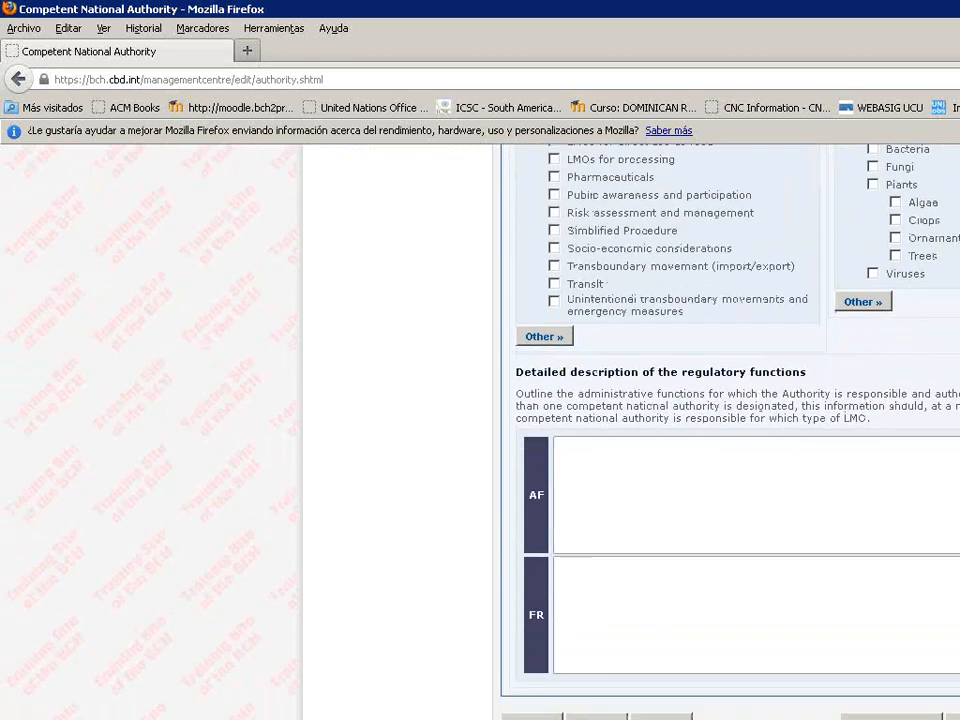
{"action": "left_click", "coordinate": [953, 716]}
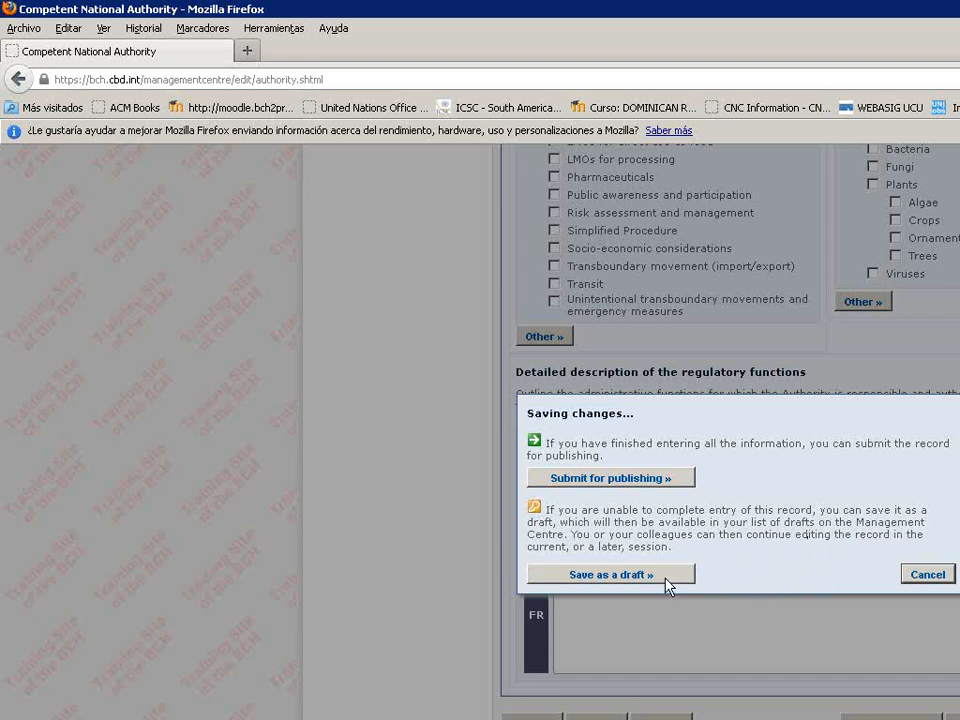
Save the authority record as a draft and list the drafts, showing it Under Editing.
{"action": "left_click", "coordinate": [605, 578]}
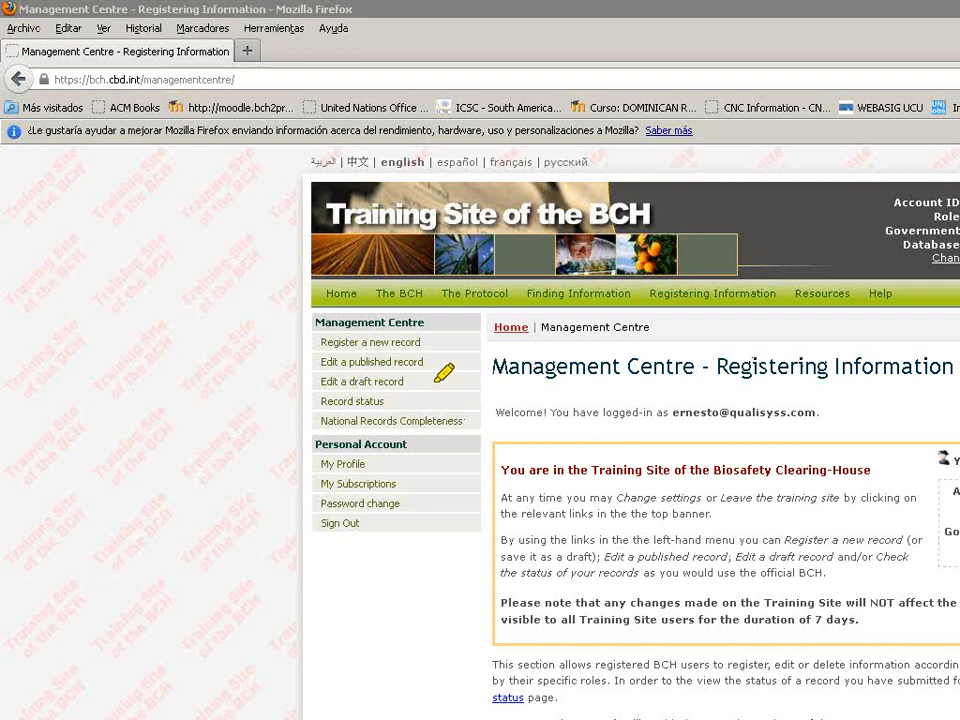
{"action": "left_click_drag", "start_coordinate": [442, 381], "coordinate": [306, 379]}
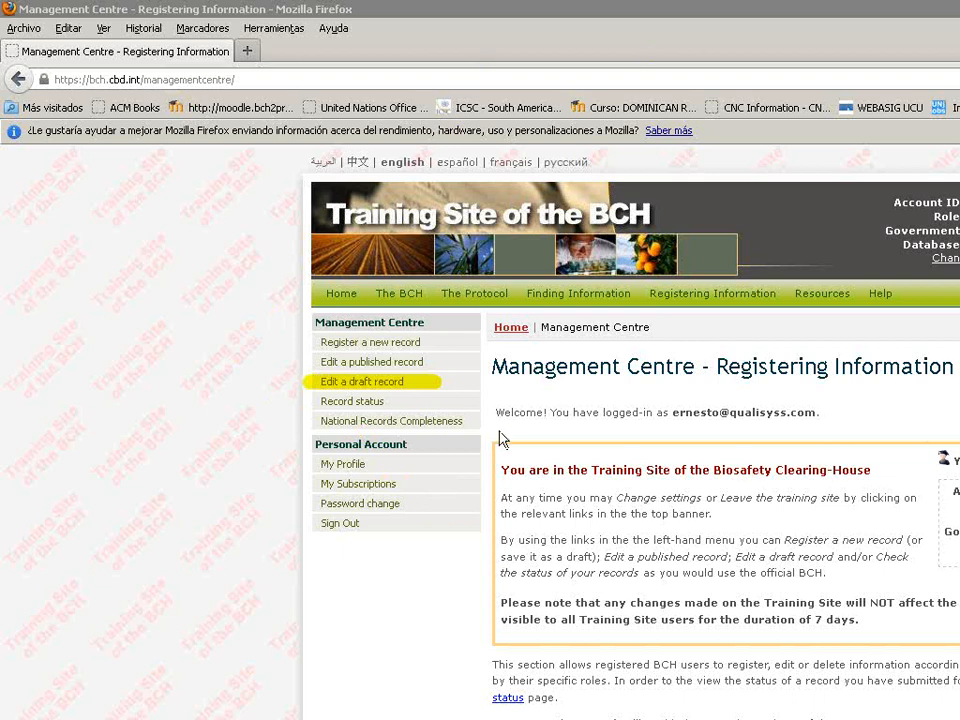
{"action": "left_click", "coordinate": [361, 387]}
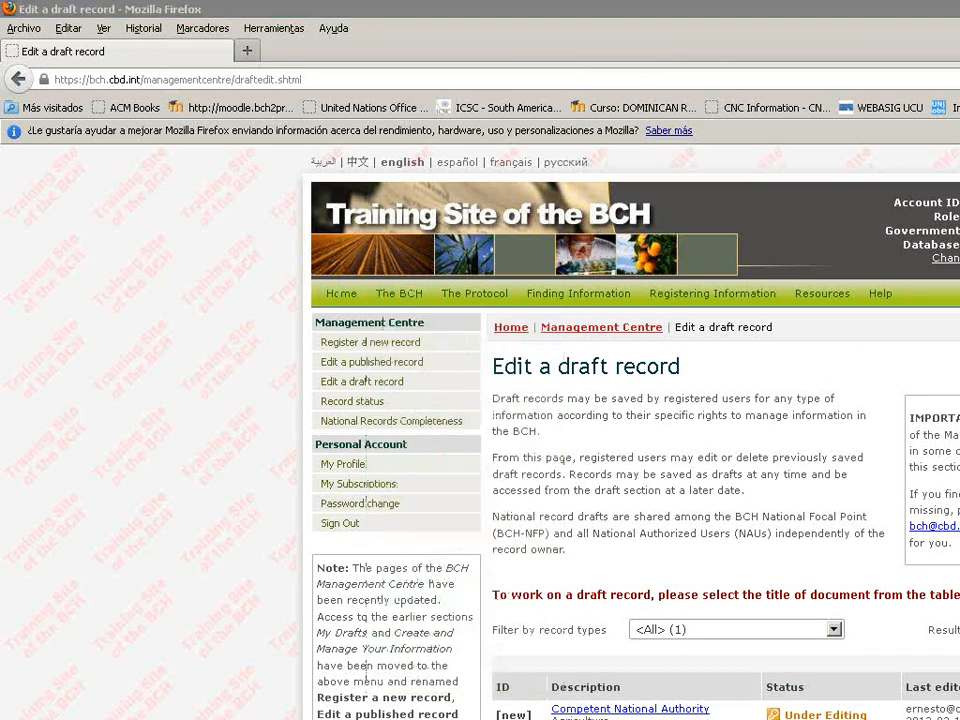
{"action": "mouse_move", "coordinate": [575, 678]}
{"action": "left_mouse_down"}
{"action": "mouse_move", "coordinate": [540, 683]}
{"action": "mouse_move", "coordinate": [959, 719]}
{"action": "mouse_move", "coordinate": [575, 655]}
{"action": "mouse_move", "coordinate": [545, 662]}
{"action": "left_mouse_up"}
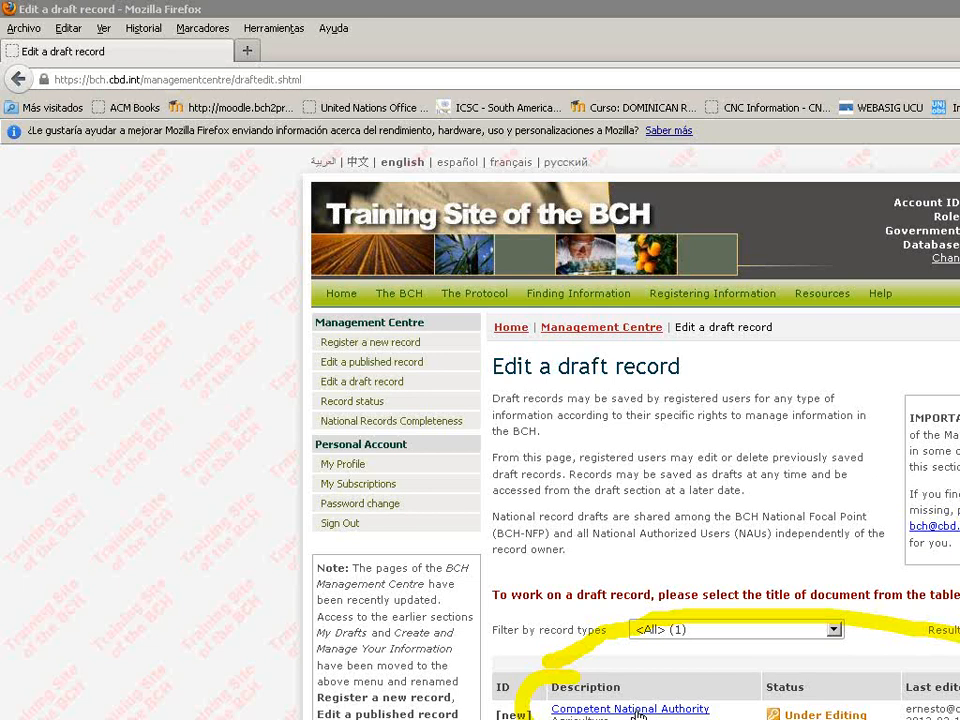
Reopen the Competent National Authority draft and fix the French name to "Minister d' Agriculture".
{"action": "left_click", "coordinate": [637, 711]}
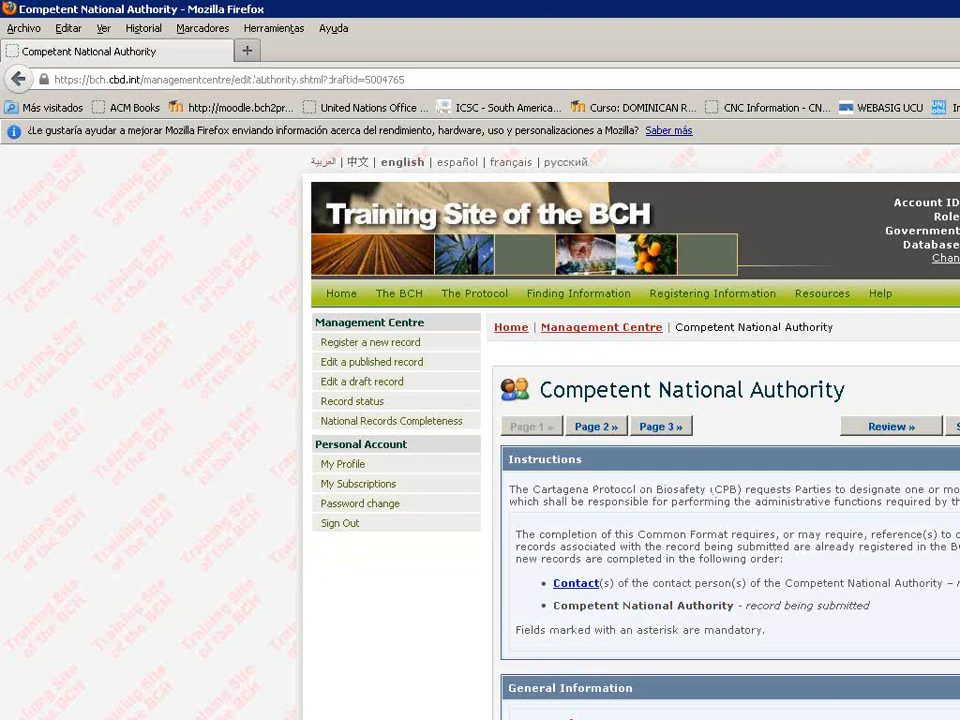
{"action": "scroll", "coordinate": [630, 430], "scroll_direction": "down", "scroll_amount": 2}
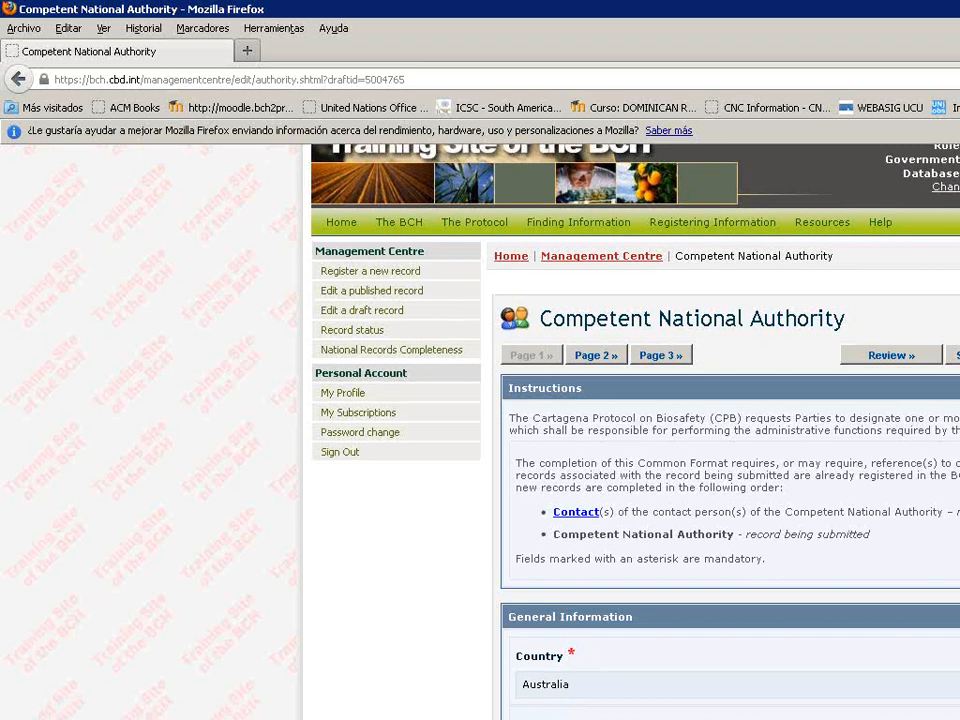
{"action": "scroll", "coordinate": [669, 672], "scroll_direction": "down", "scroll_amount": 3}
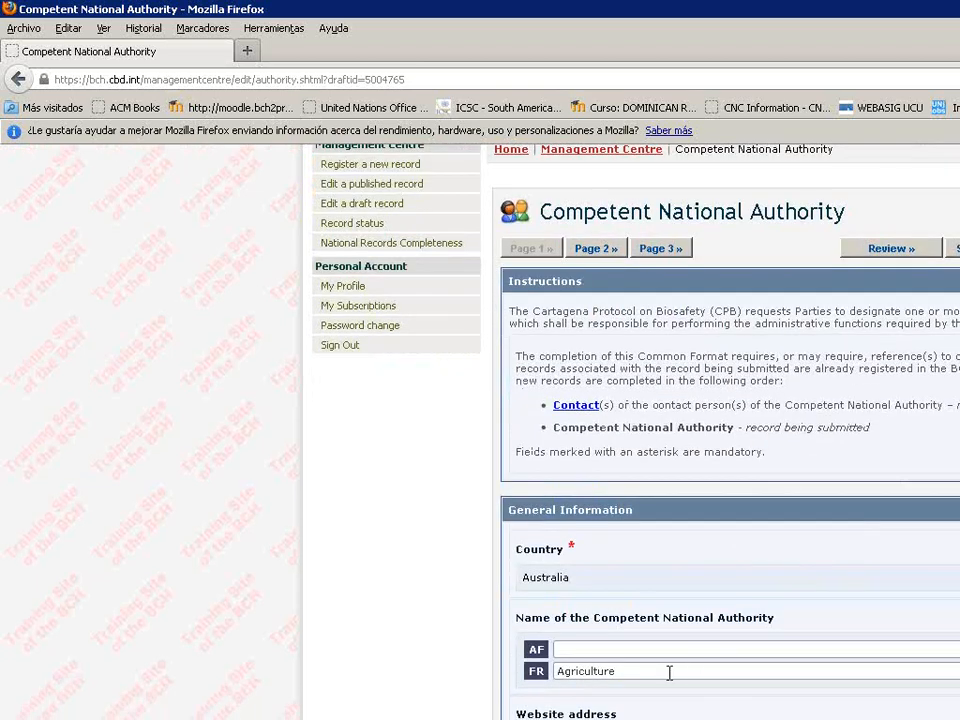
{"action": "type", "text": "Minister"}
{"action": "key", "text": "BackSpace"}
{"action": "type", "text": "r di"}
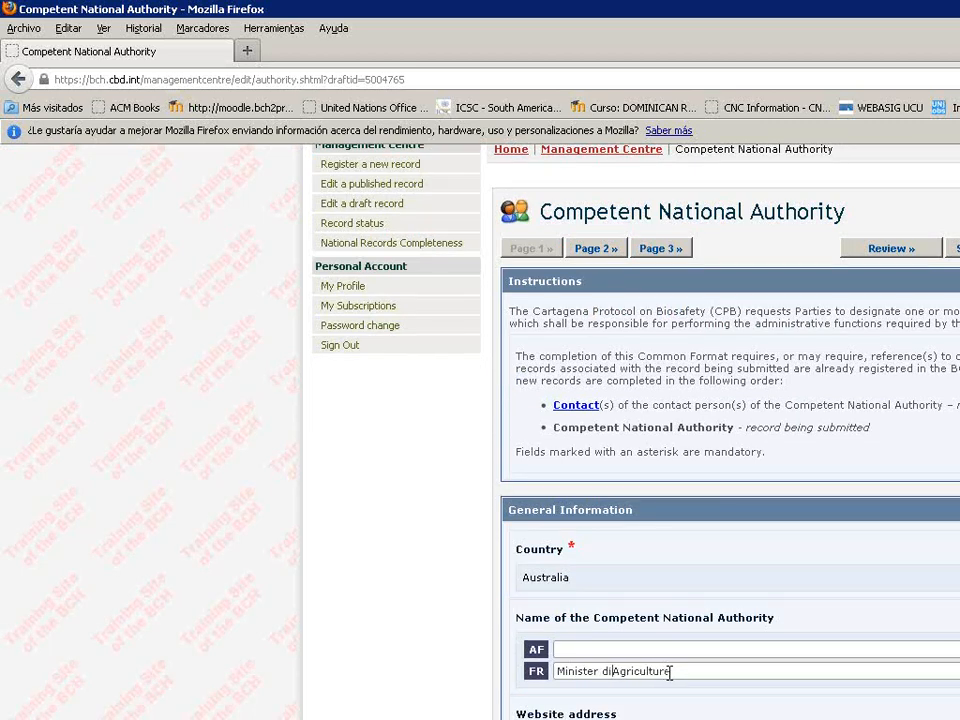
{"action": "key", "text": "BackSpace"}
{"action": "type", "text": "'"}
Save the edited record and choose 'Submit for publishing »'.
{"action": "left_click", "coordinate": [955, 248]}
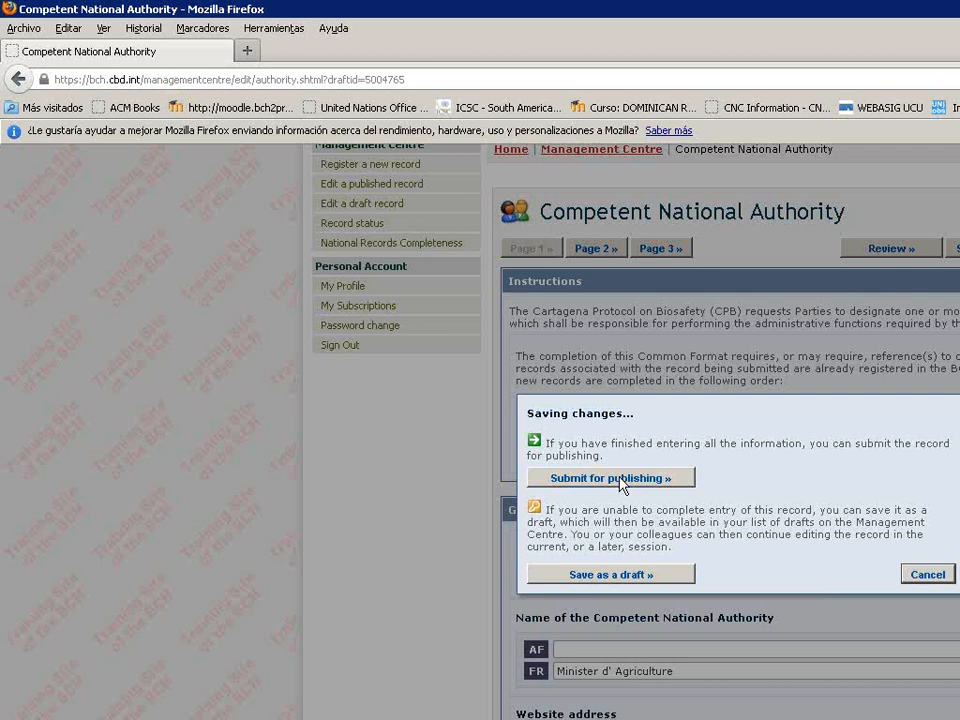
{"action": "left_click", "coordinate": [622, 479]}
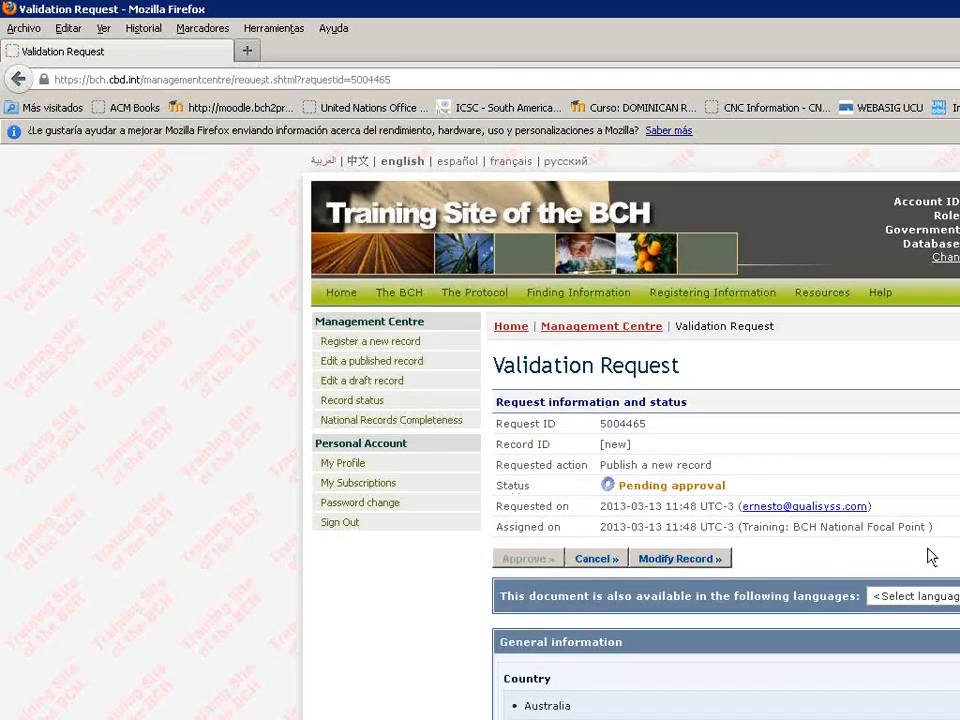
Review the Validation Request page, highlighting the record ID and Pending approval status.
{"action": "scroll", "coordinate": [928, 555], "scroll_direction": "down", "scroll_amount": 1}
{"action": "scroll", "coordinate": [928, 557], "scroll_direction": "down", "scroll_amount": 1}
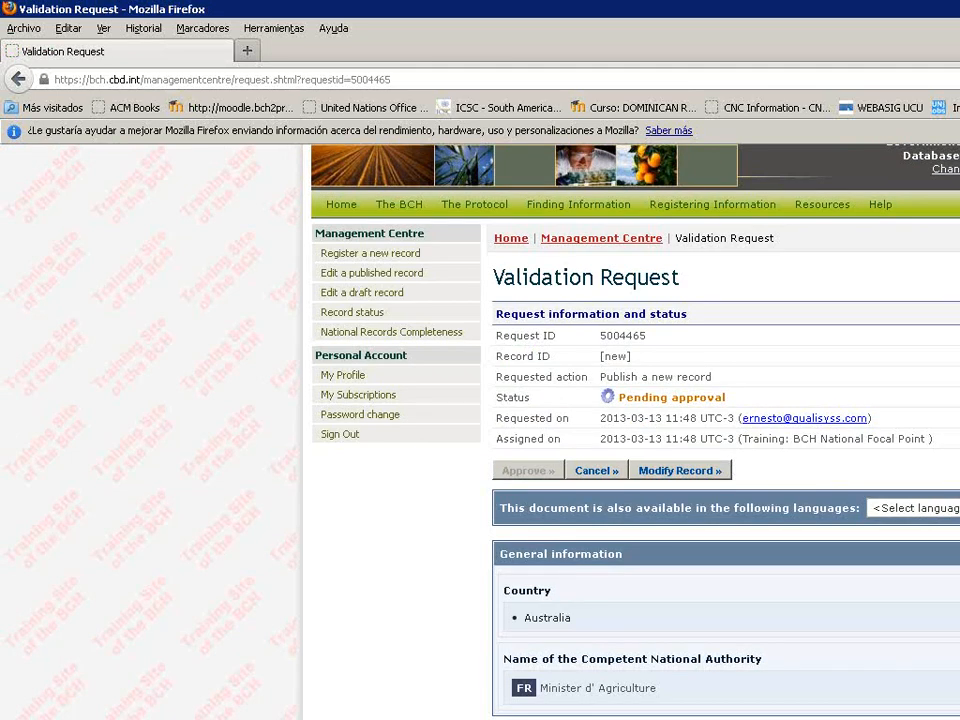
{"action": "mouse_move", "coordinate": [686, 358]}
{"action": "left_mouse_down"}
{"action": "mouse_move", "coordinate": [797, 435]}
{"action": "mouse_move", "coordinate": [604, 341]}
{"action": "left_mouse_up"}
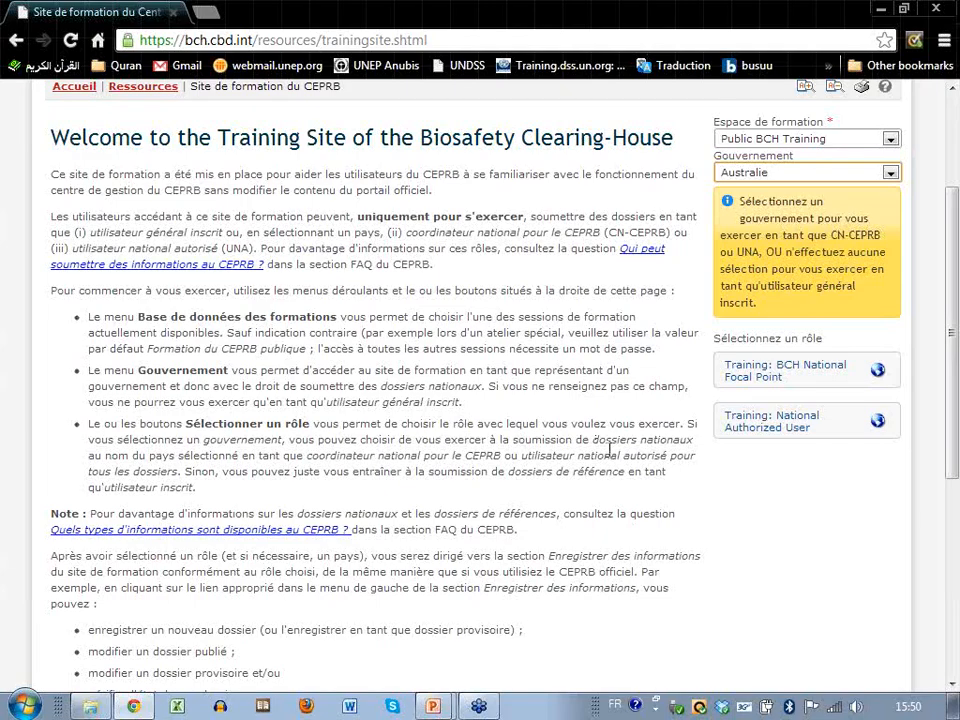
Enter the training site as BCH National Focal Point and scroll to the pending records table.
{"action": "scroll", "coordinate": [609, 449], "scroll_direction": "up", "scroll_amount": 1}
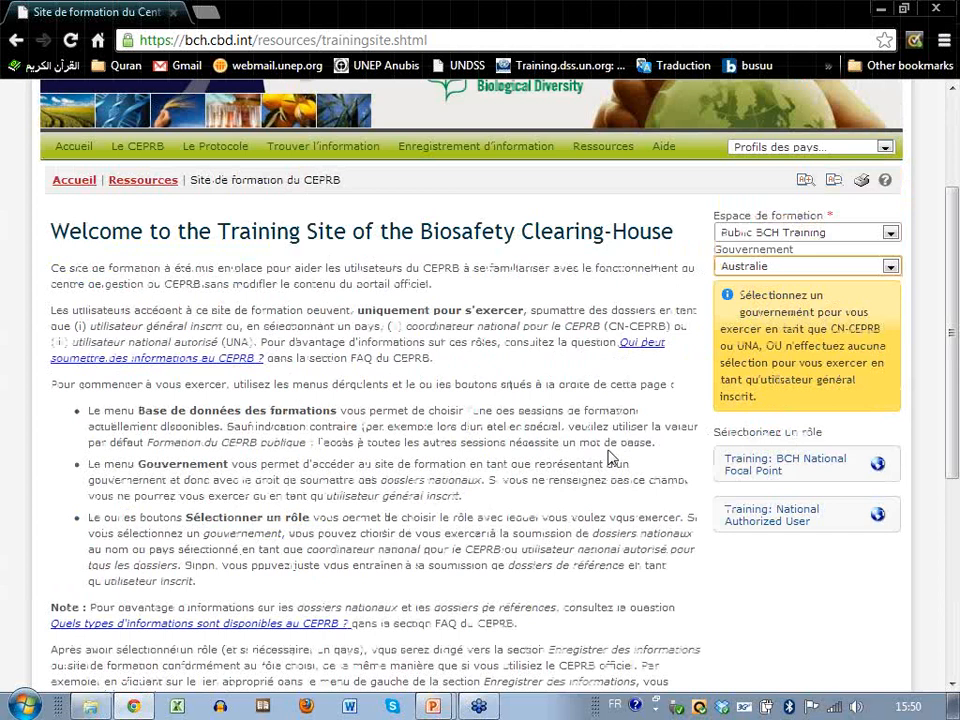
{"action": "scroll", "coordinate": [609, 455], "scroll_direction": "up", "scroll_amount": 1}
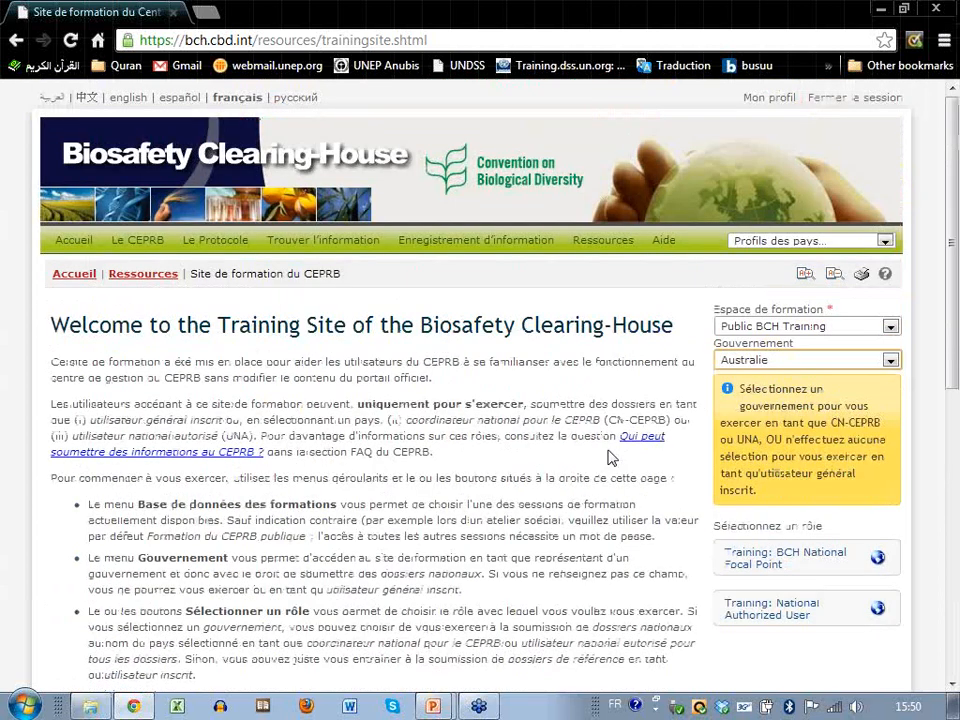
{"action": "scroll", "coordinate": [870, 490], "scroll_direction": "down", "scroll_amount": 1}
{"action": "left_click", "coordinate": [750, 372]}
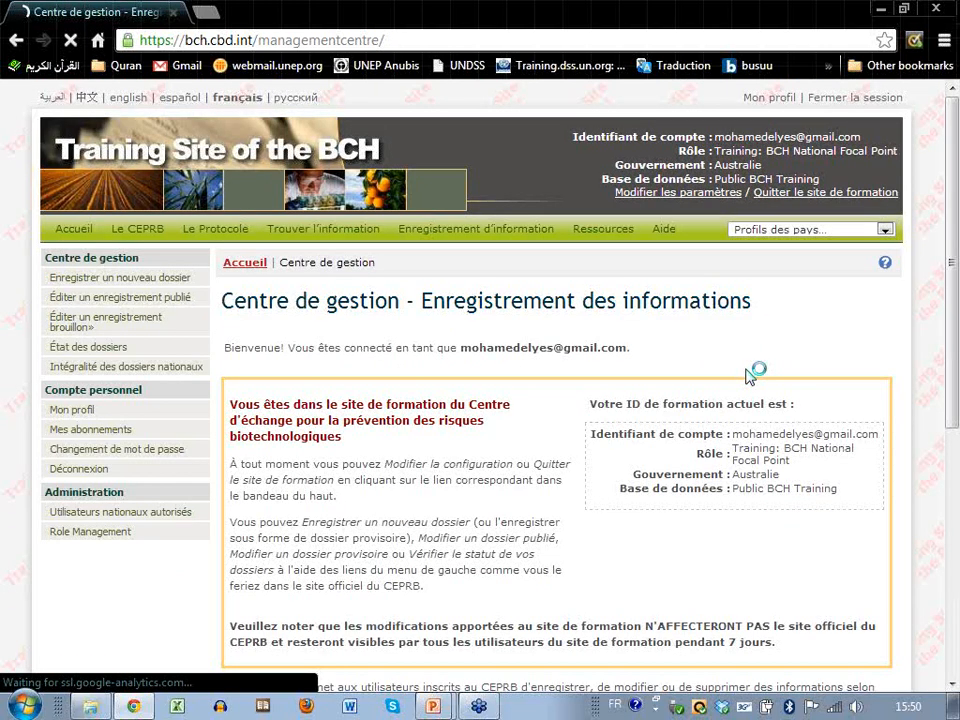
{"action": "scroll", "coordinate": [445, 356], "scroll_direction": "down", "scroll_amount": 2}
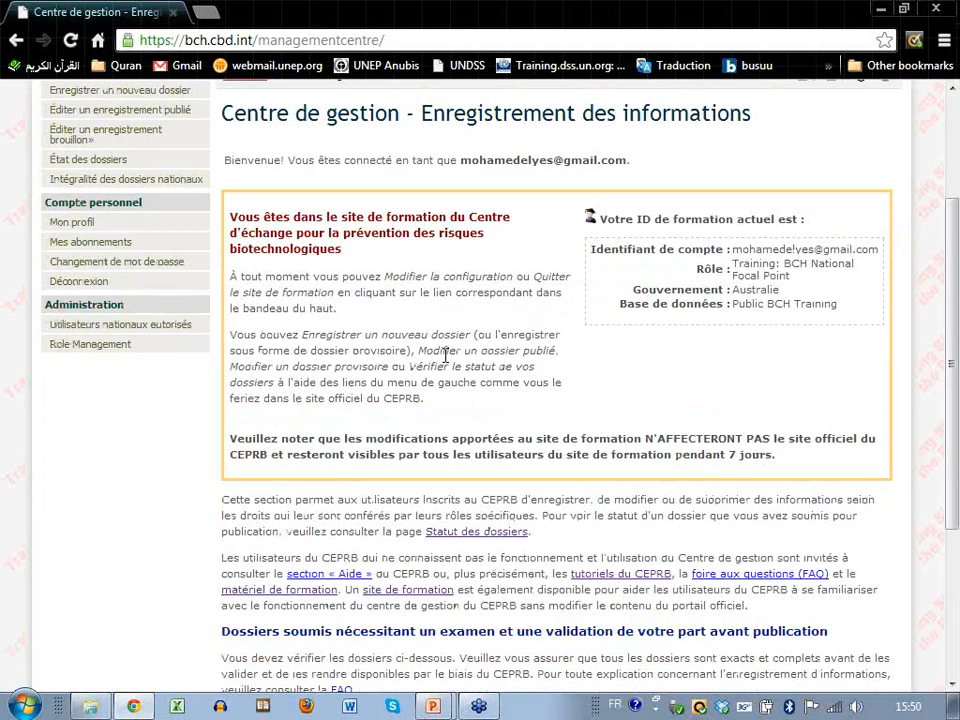
{"action": "scroll", "coordinate": [445, 356], "scroll_direction": "down", "scroll_amount": 1}
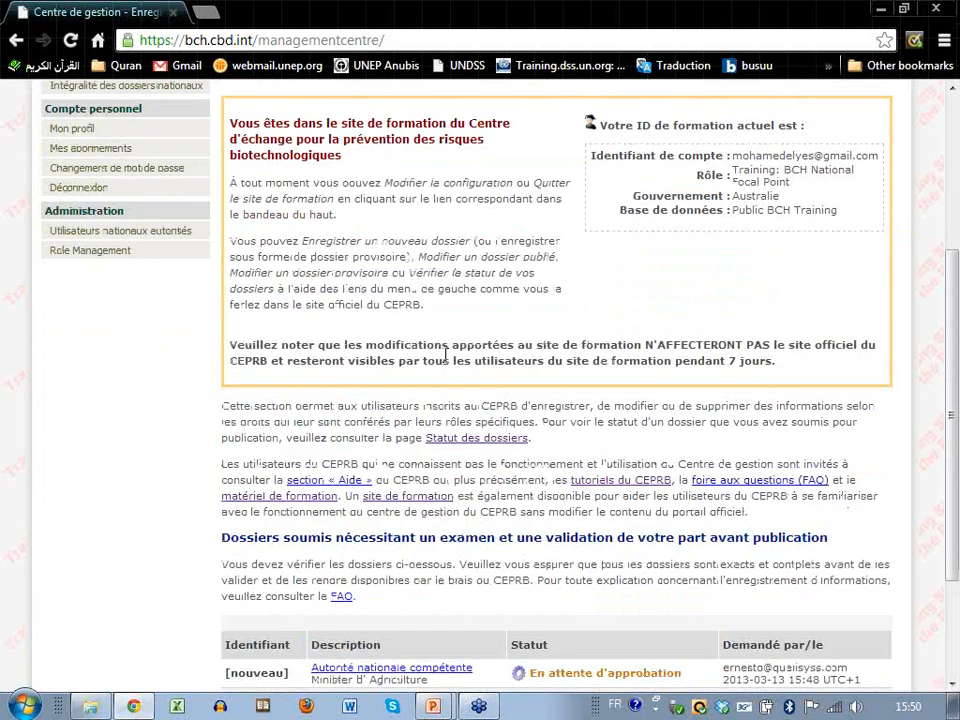
{"action": "scroll", "coordinate": [445, 356], "scroll_direction": "down", "scroll_amount": 2}
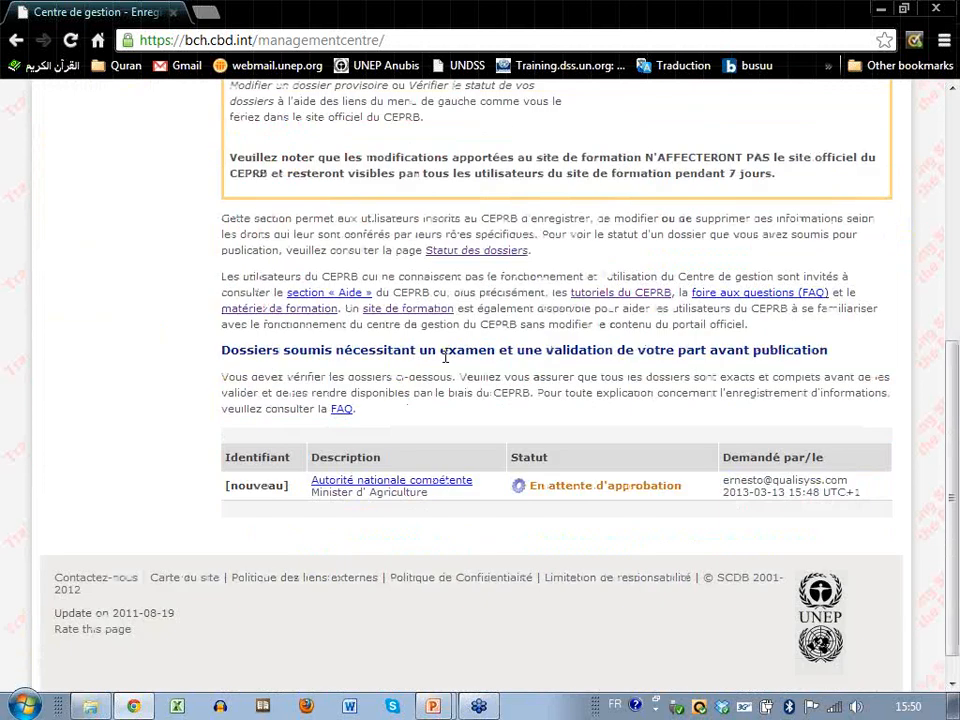
{"action": "scroll", "coordinate": [445, 356], "scroll_direction": "down", "scroll_amount": 1}
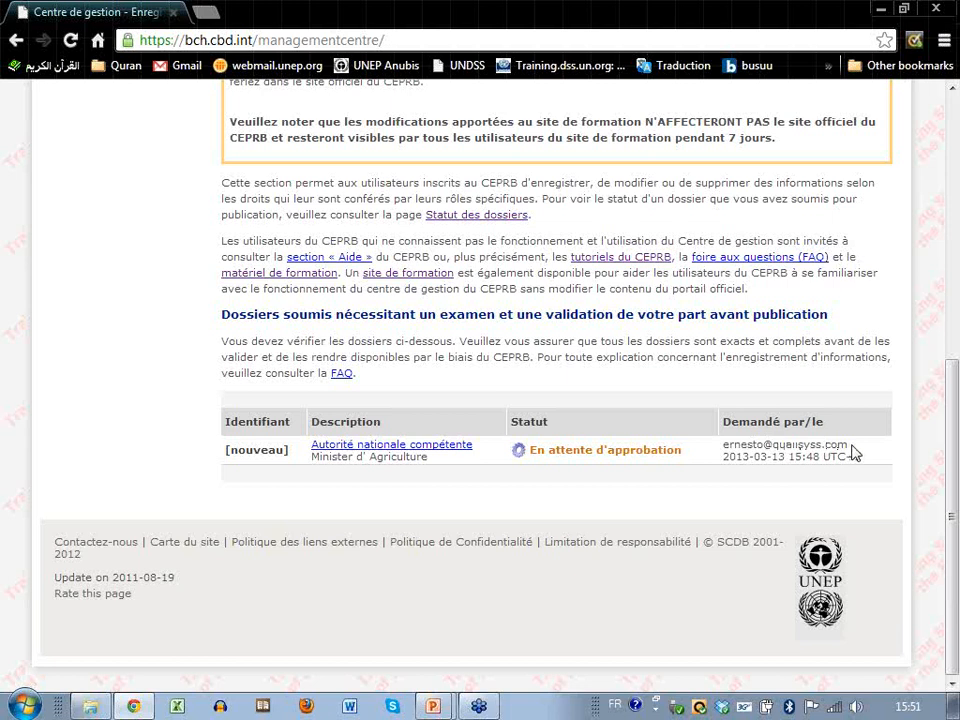
Open the pending 'Autorité nationale compétente' request for Minister d' Agriculture and scroll through its details.
{"action": "left_click", "coordinate": [367, 449]}
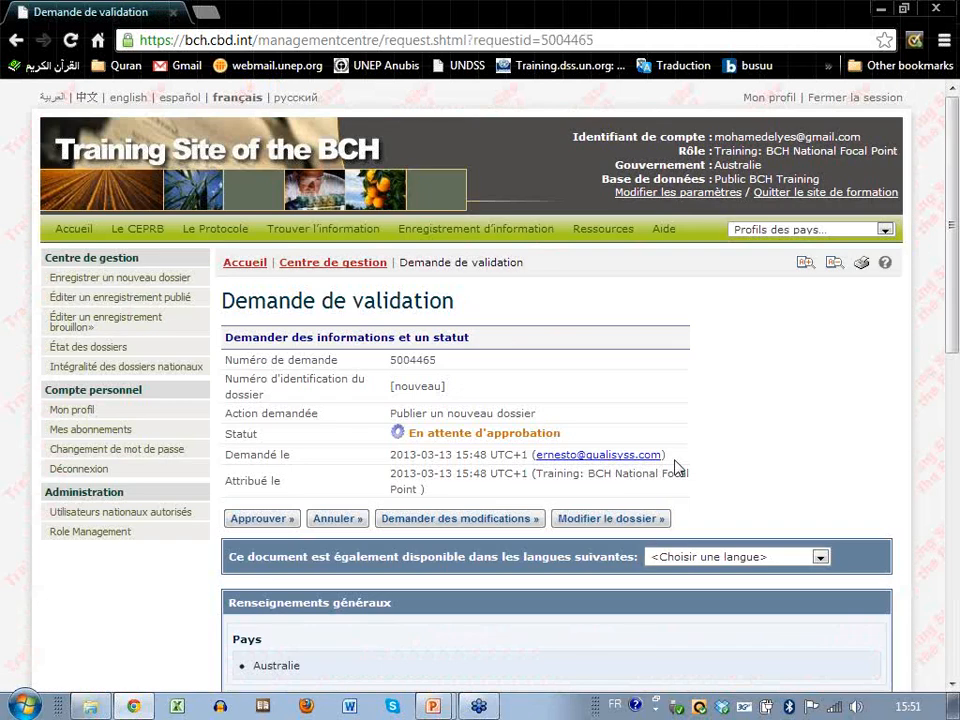
{"action": "scroll", "coordinate": [679, 467], "scroll_direction": "down", "scroll_amount": 1}
{"action": "scroll", "coordinate": [676, 467], "scroll_direction": "down", "scroll_amount": 2}
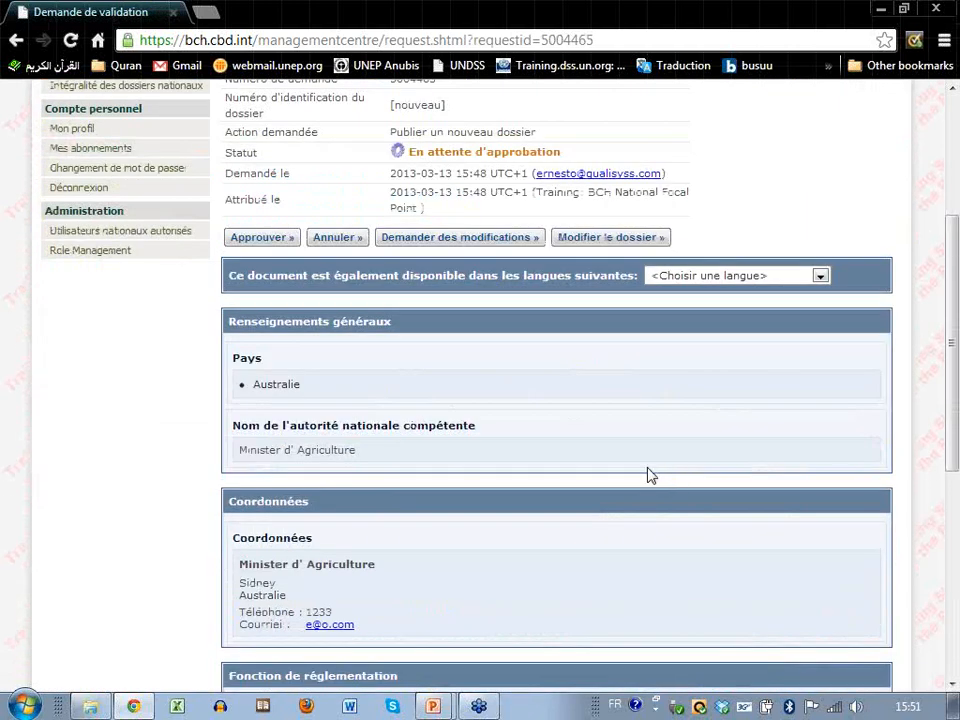
{"action": "scroll", "coordinate": [647, 475], "scroll_direction": "down", "scroll_amount": 3}
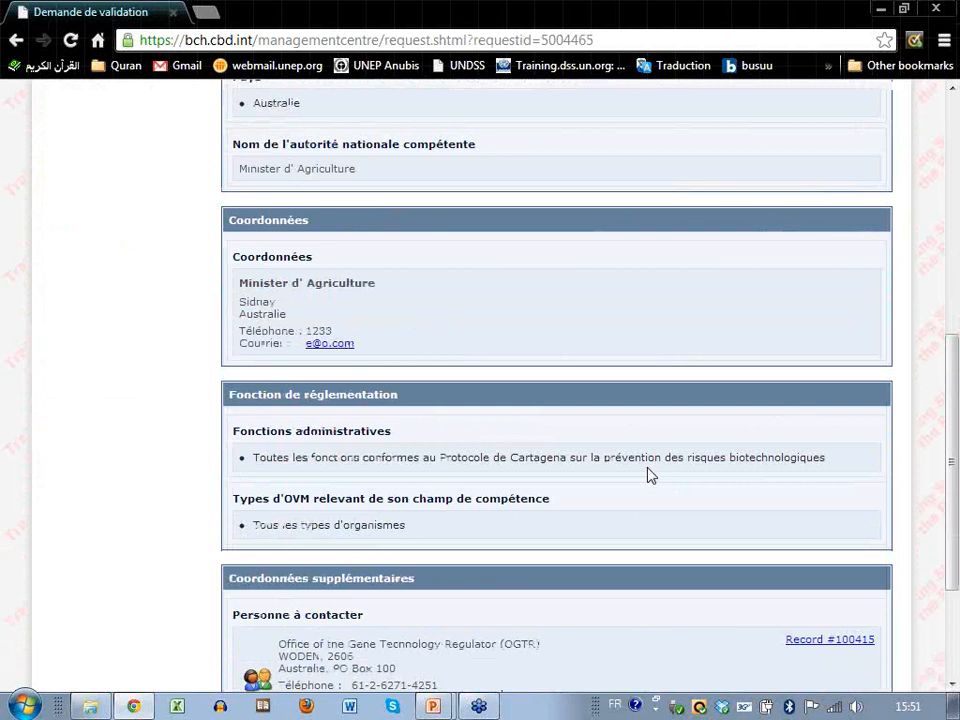
{"action": "scroll", "coordinate": [647, 475], "scroll_direction": "down", "scroll_amount": 3}
{"action": "scroll", "coordinate": [647, 472], "scroll_direction": "up", "scroll_amount": 1}
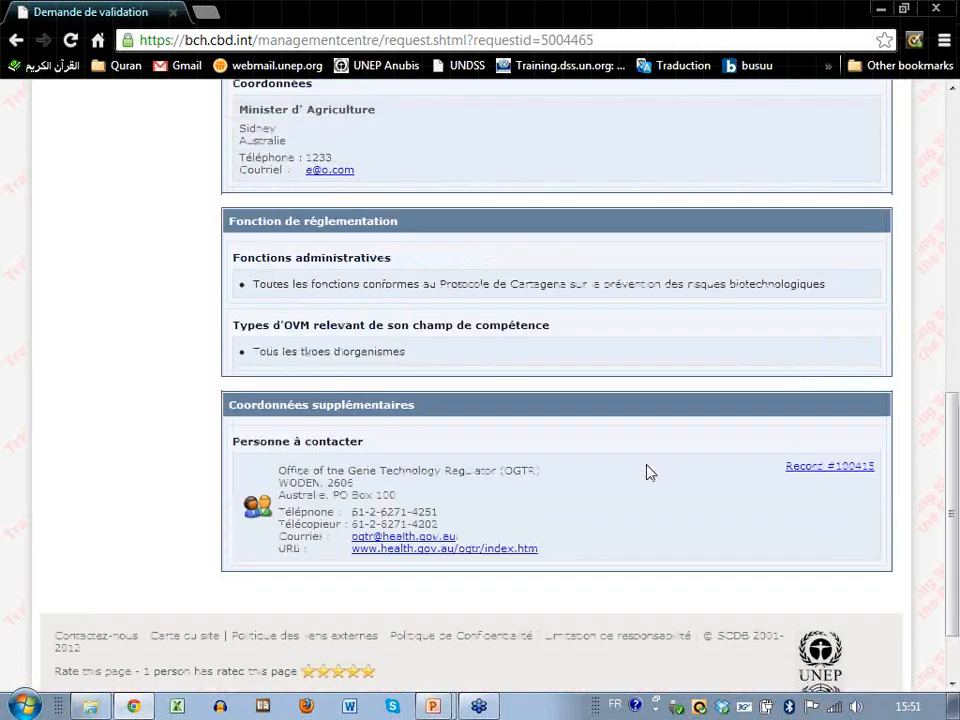
{"action": "scroll", "coordinate": [647, 472], "scroll_direction": "up", "scroll_amount": 4}
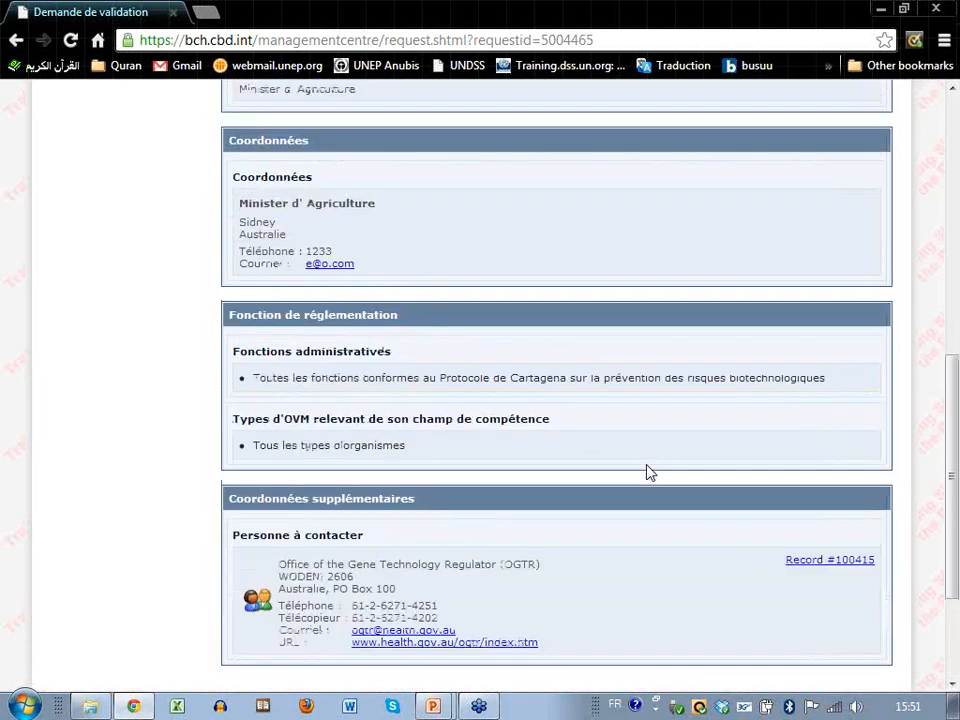
{"action": "scroll", "coordinate": [647, 472], "scroll_direction": "up", "scroll_amount": 2}
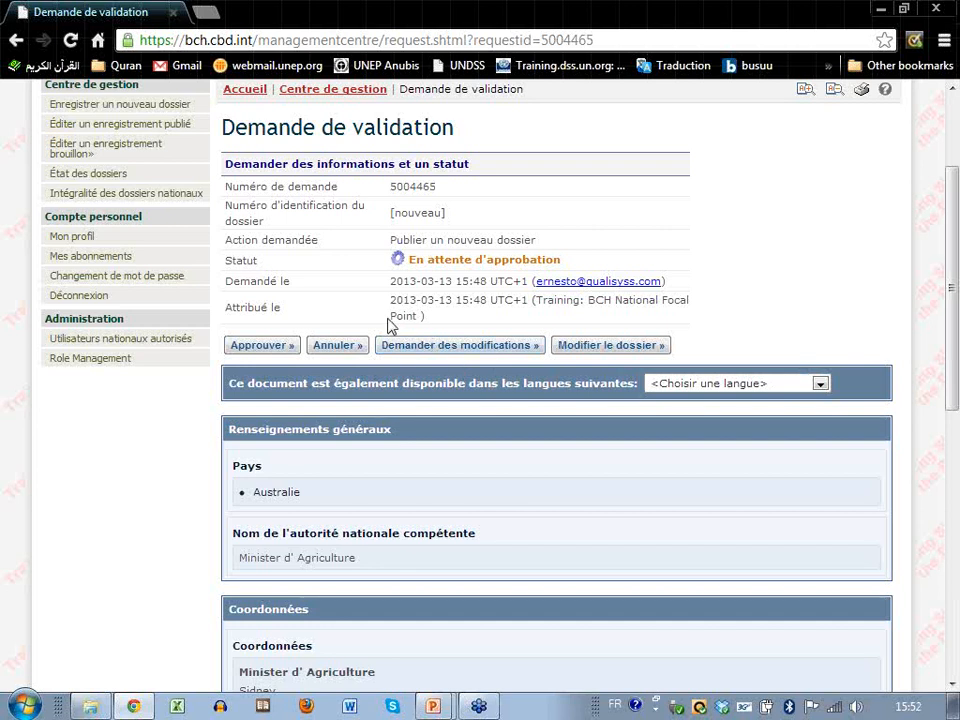
Approve and confirm the pending Competent National Authority record so it reads Publié, then resume the PowerPoint slideshow at slide 24.
{"action": "left_click", "coordinate": [275, 350]}
{"action": "left_click", "coordinate": [378, 345]}
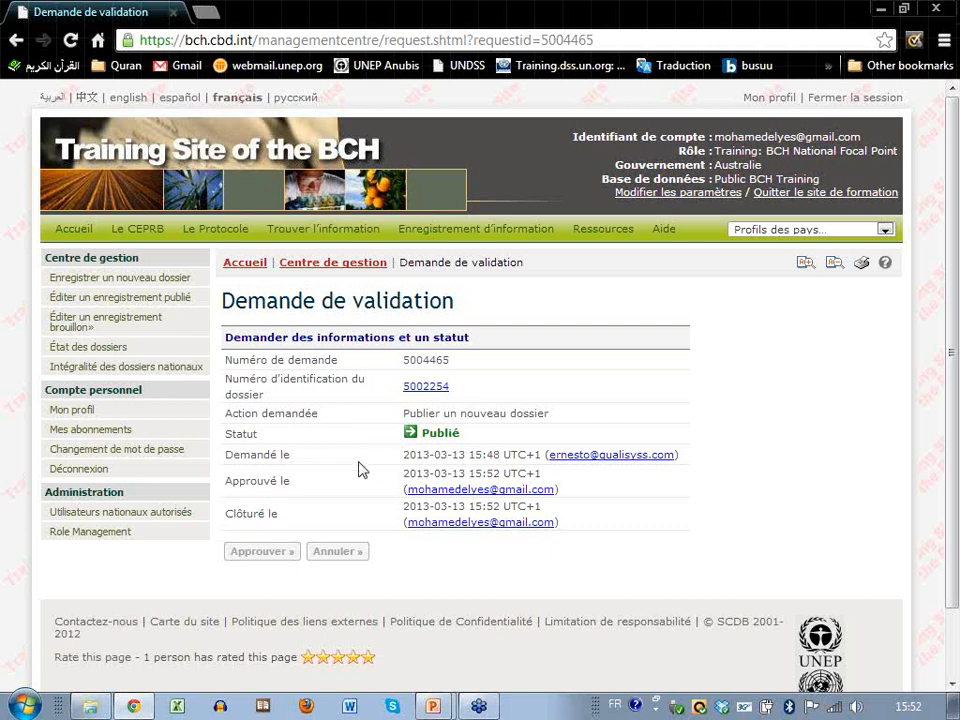
{"action": "left_click", "coordinate": [433, 707]}
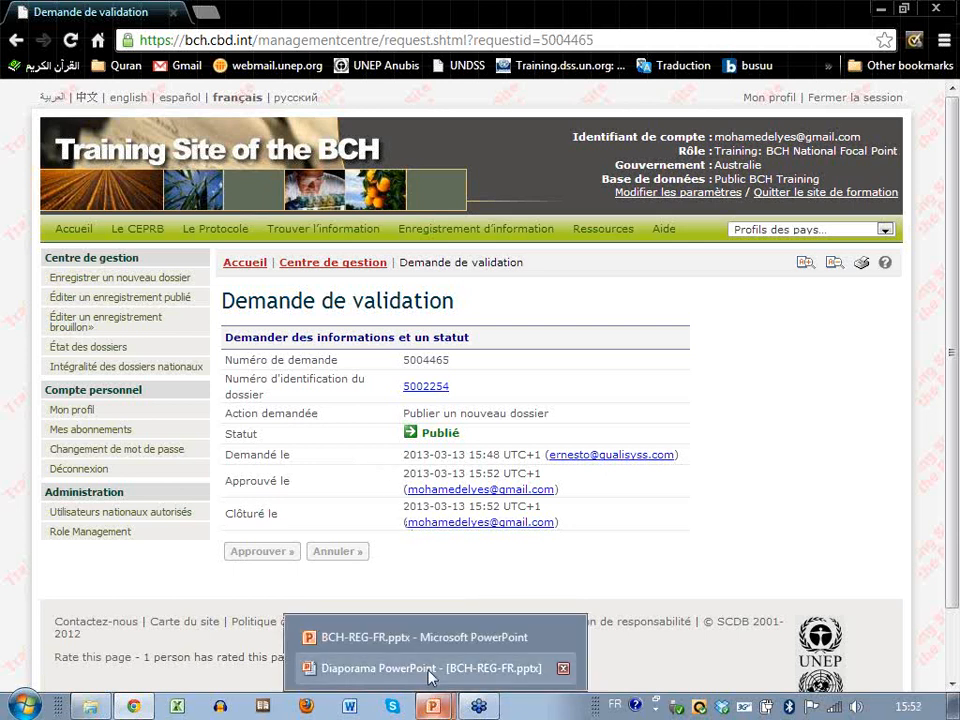
{"action": "left_click", "coordinate": [430, 670]}
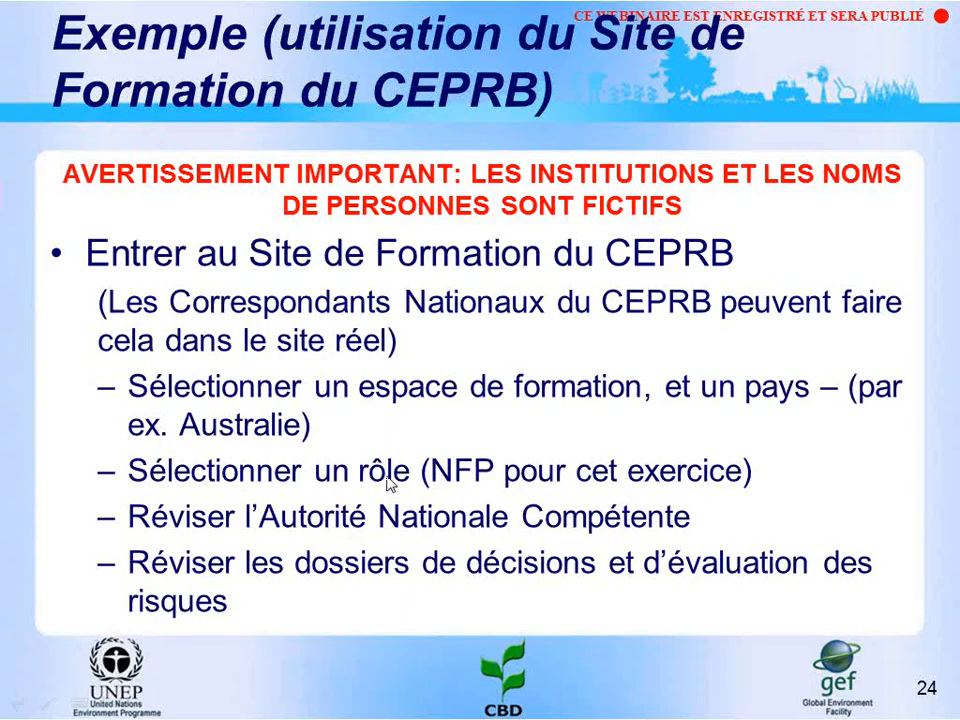